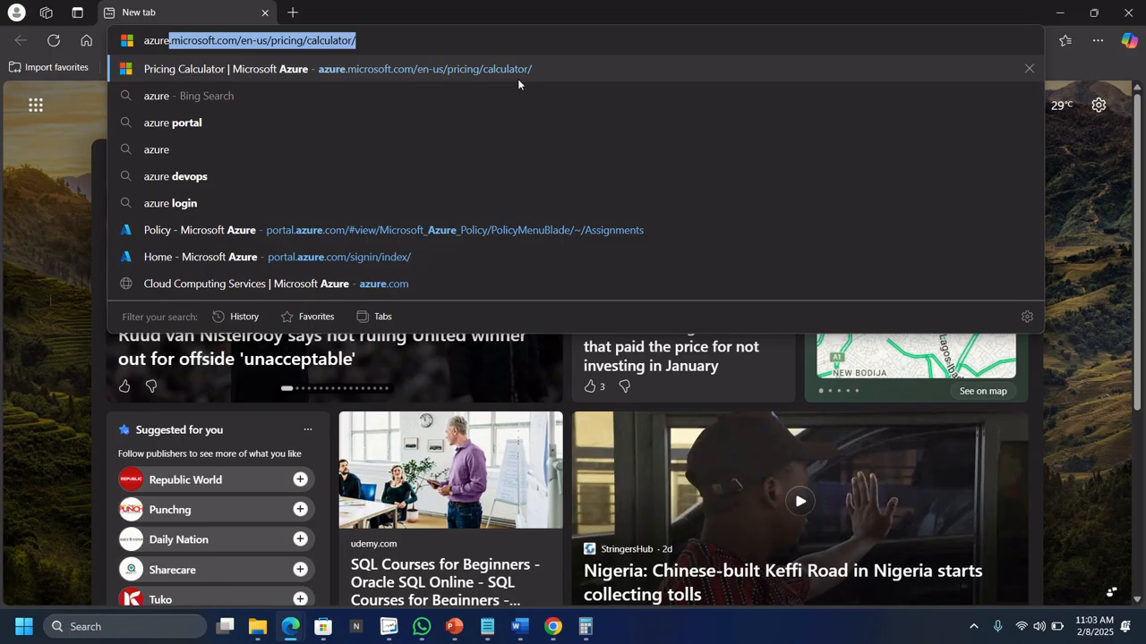
Open the Azure pricing calculator page and add Virtual Machines to the estimate, showing its configuration.
left_click(415, 36)
key("Return")
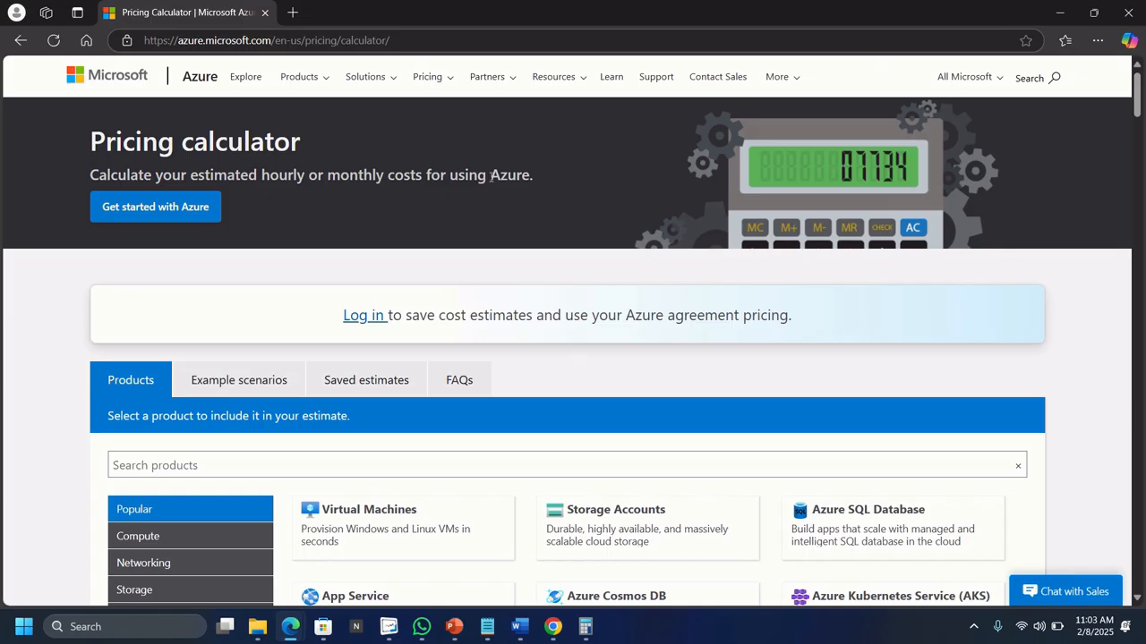
scroll(491, 176, "down", 3)
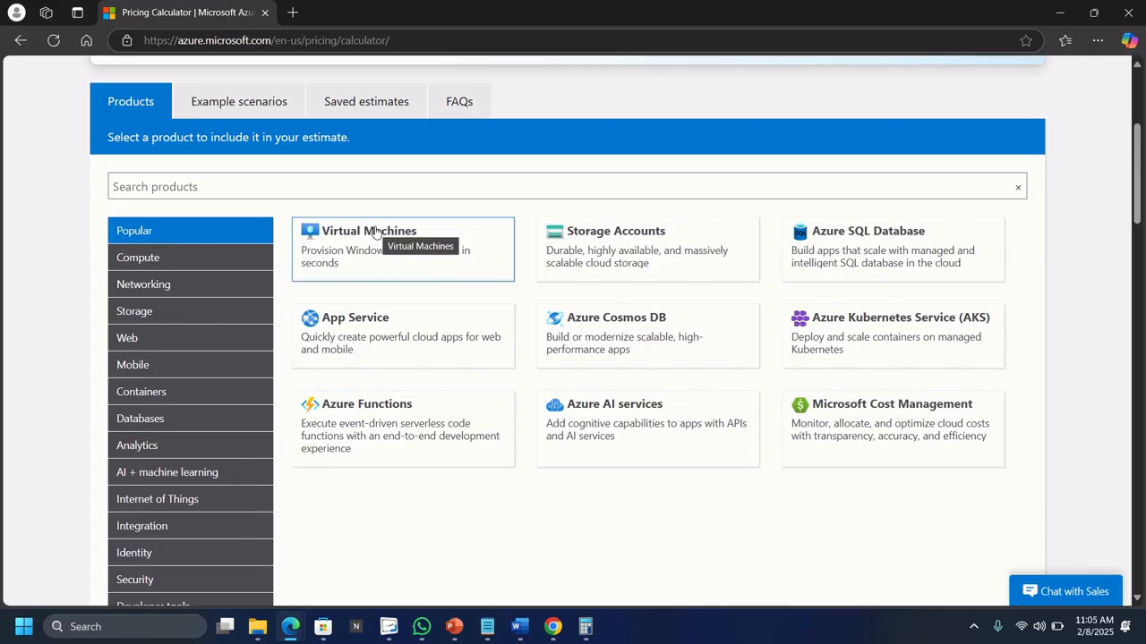
left_click(377, 233)
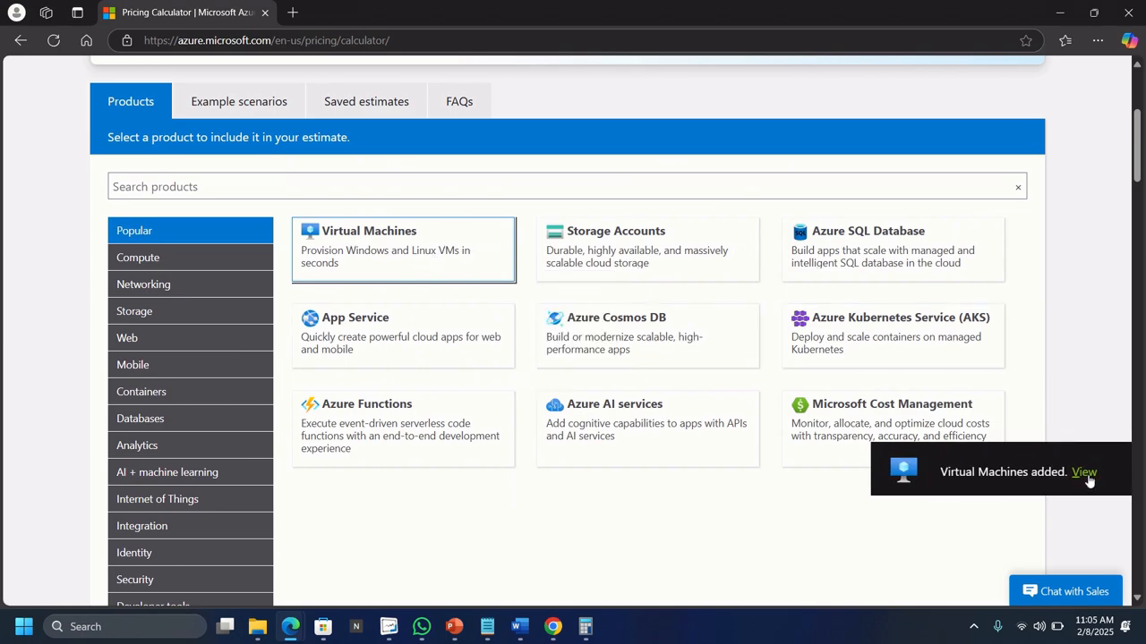
left_click(1087, 475)
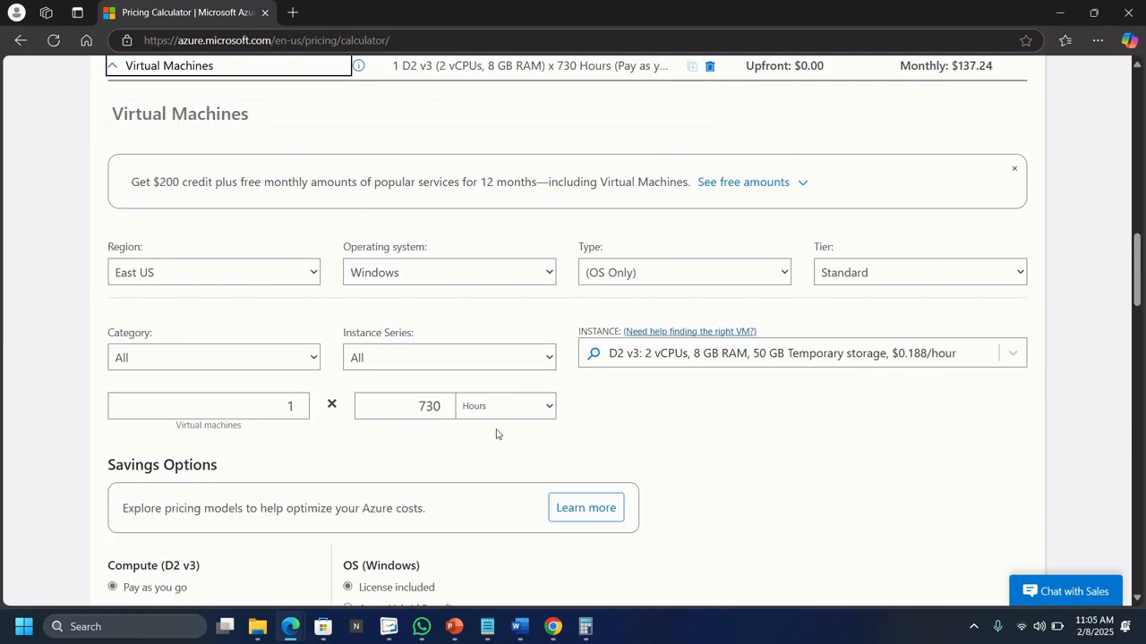
Name the estimate "My Pricing Calculator".
scroll(496, 434, "down", 4)
scroll(497, 435, "up", 3)
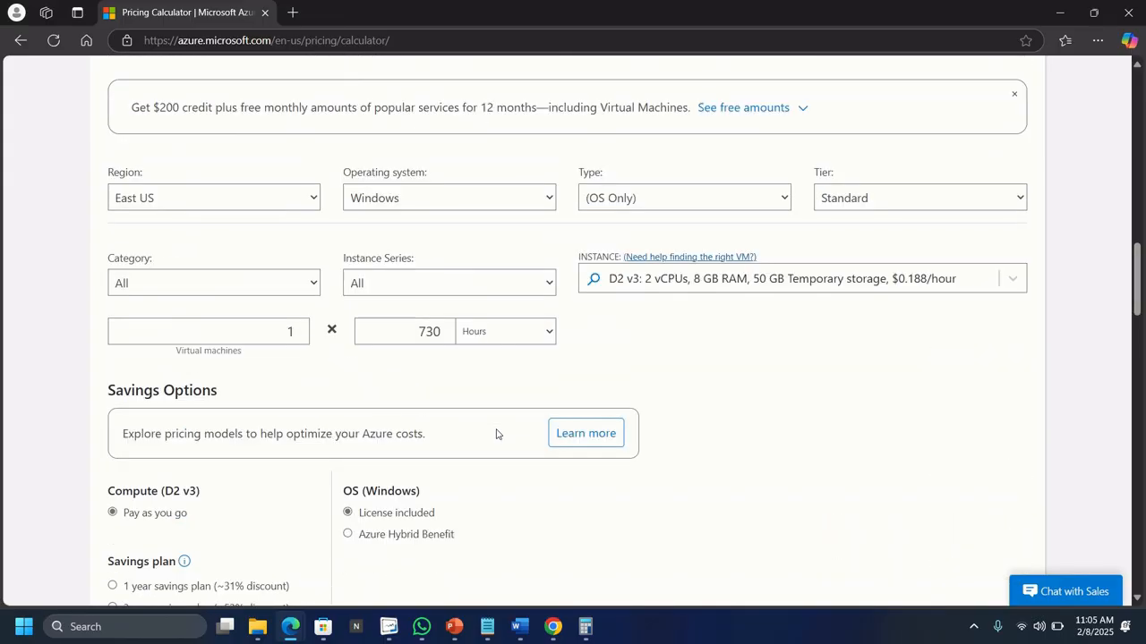
scroll(497, 434, "up", 4)
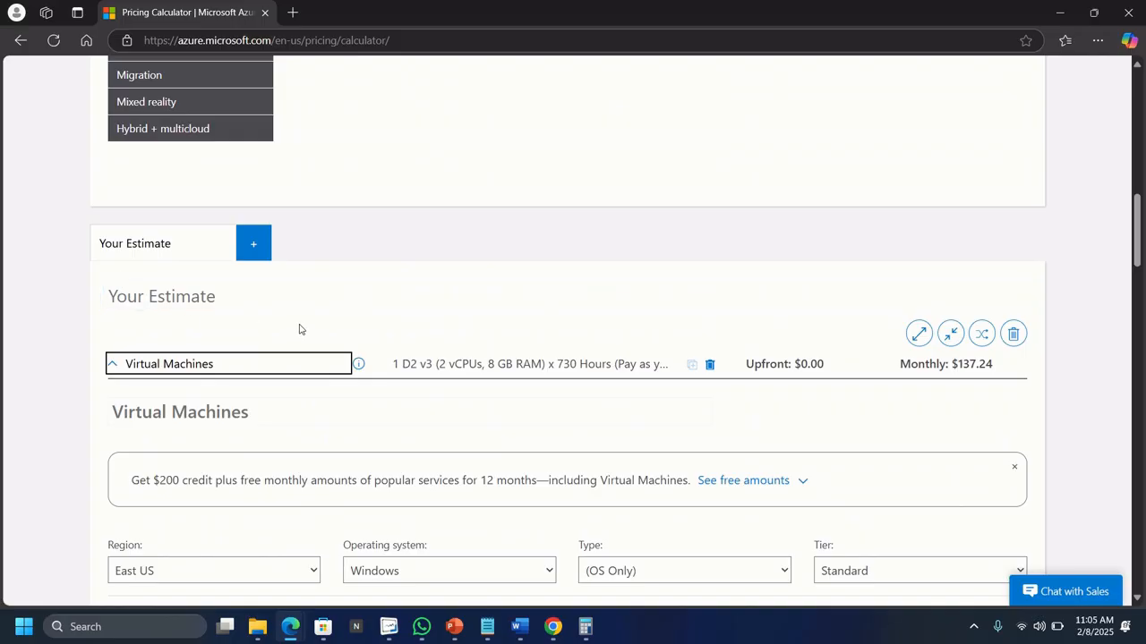
scroll(300, 330, "down", 1)
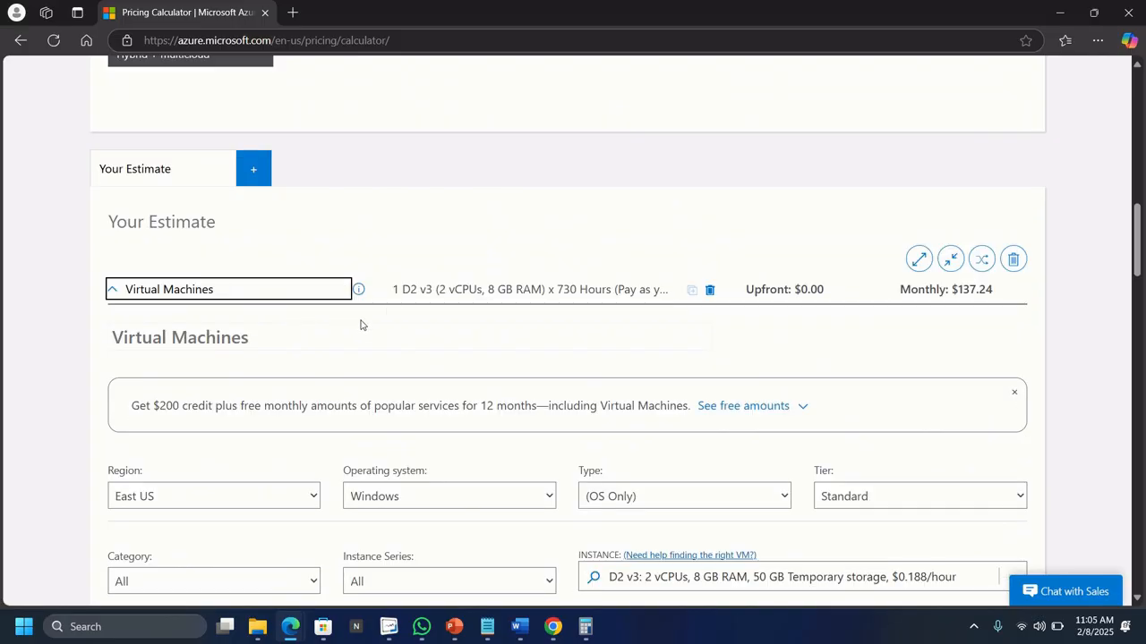
left_click(179, 227)
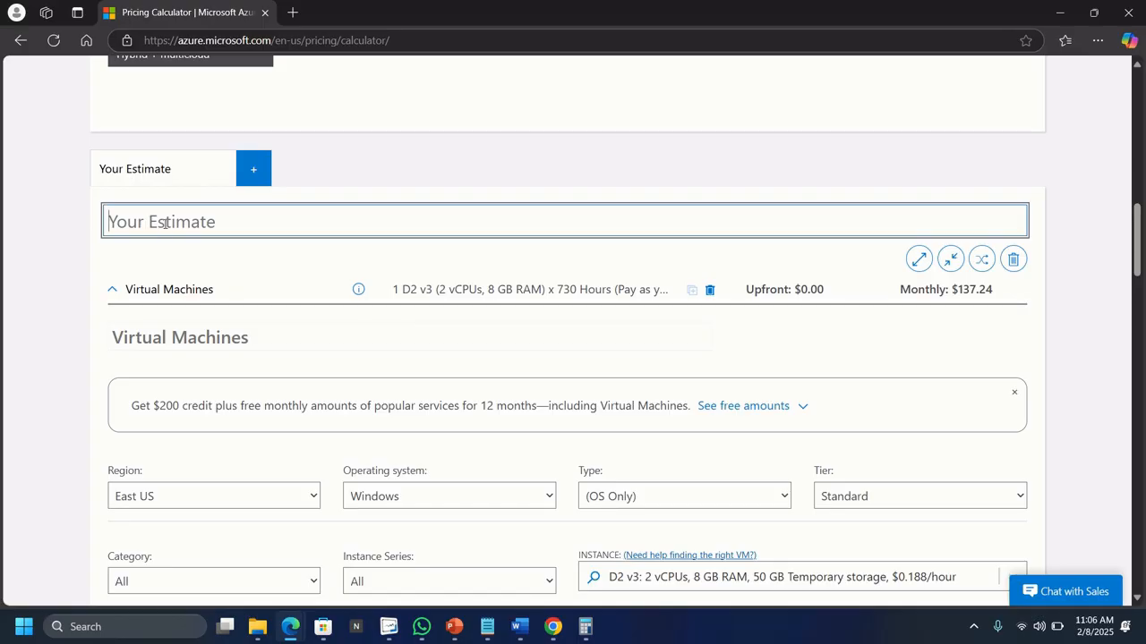
type("M")
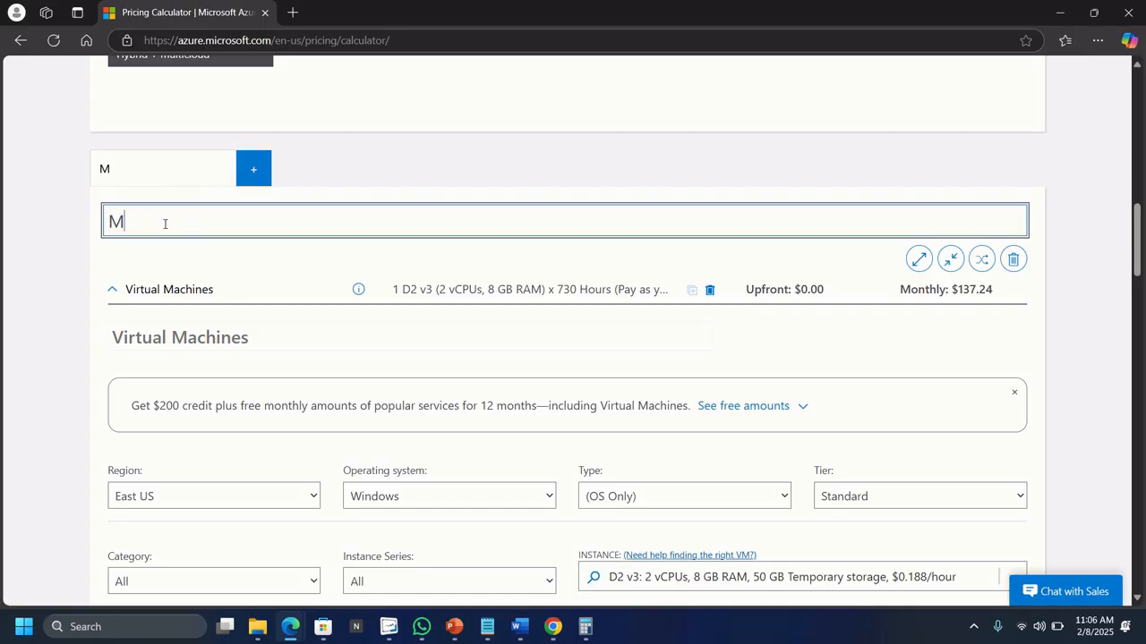
type("y Pricing Ca")
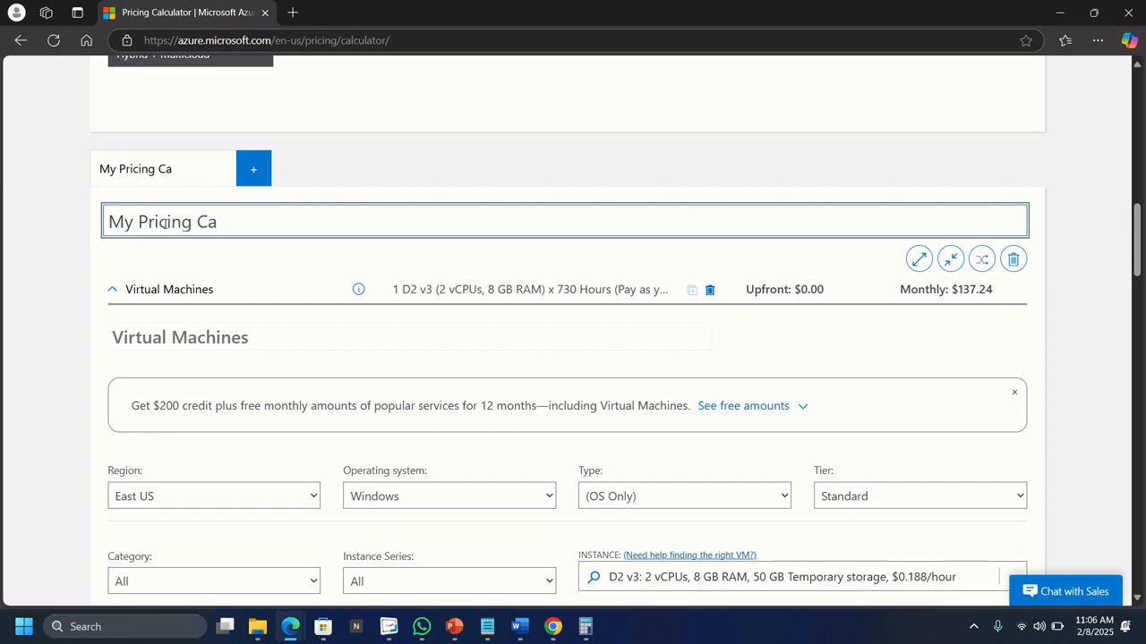
type("lculator")
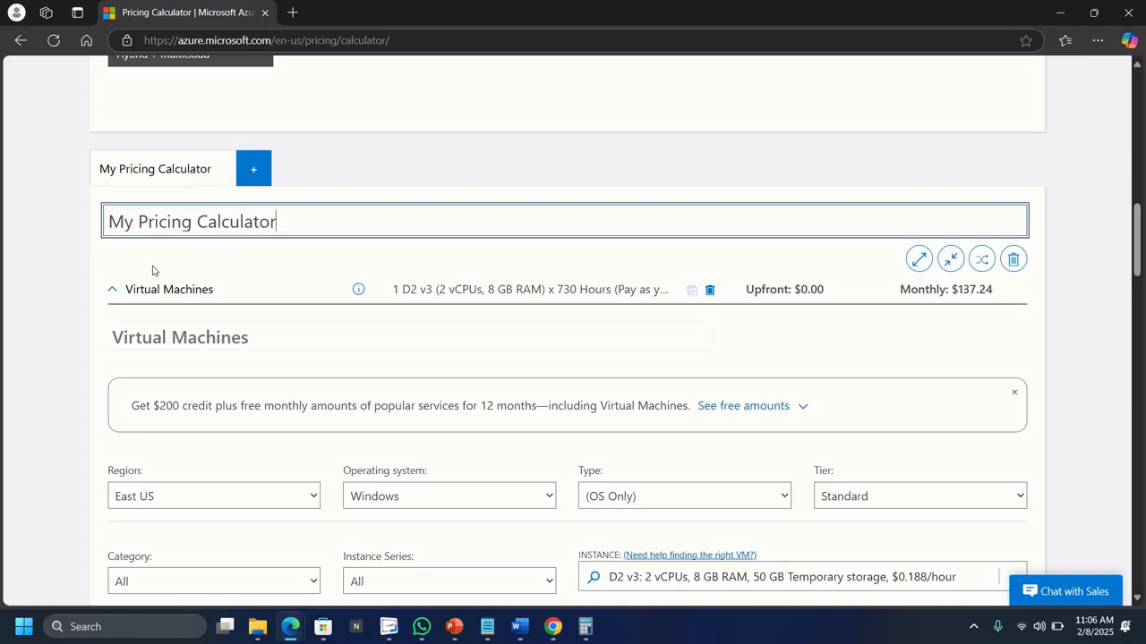
Name the Virtual Machines entry in the estimate "Windows VM".
left_click(159, 342)
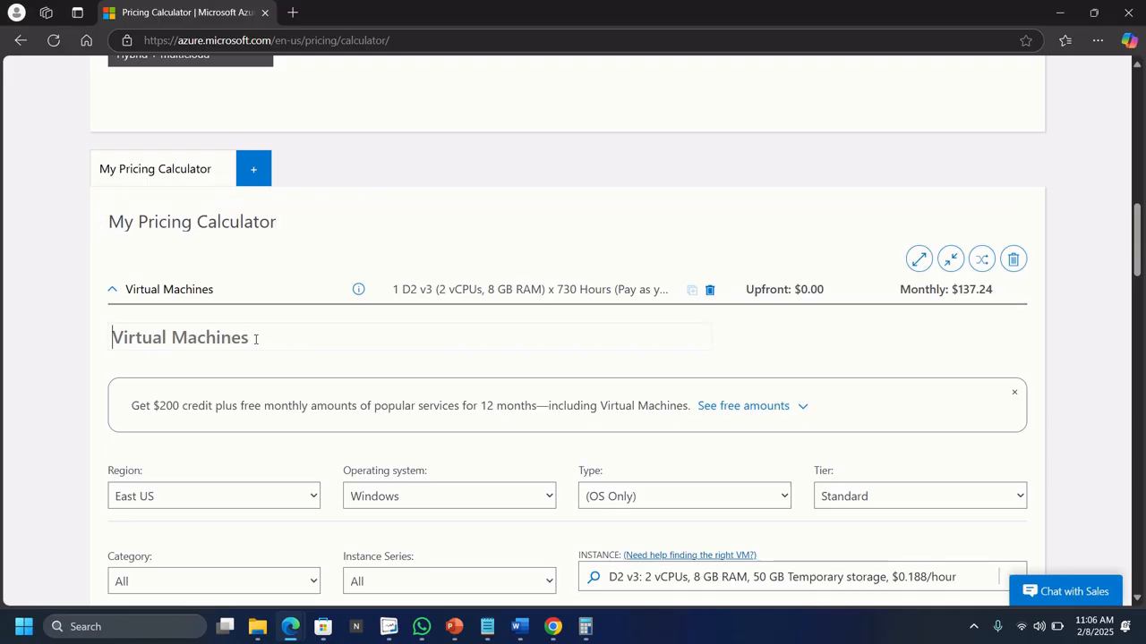
type("W")
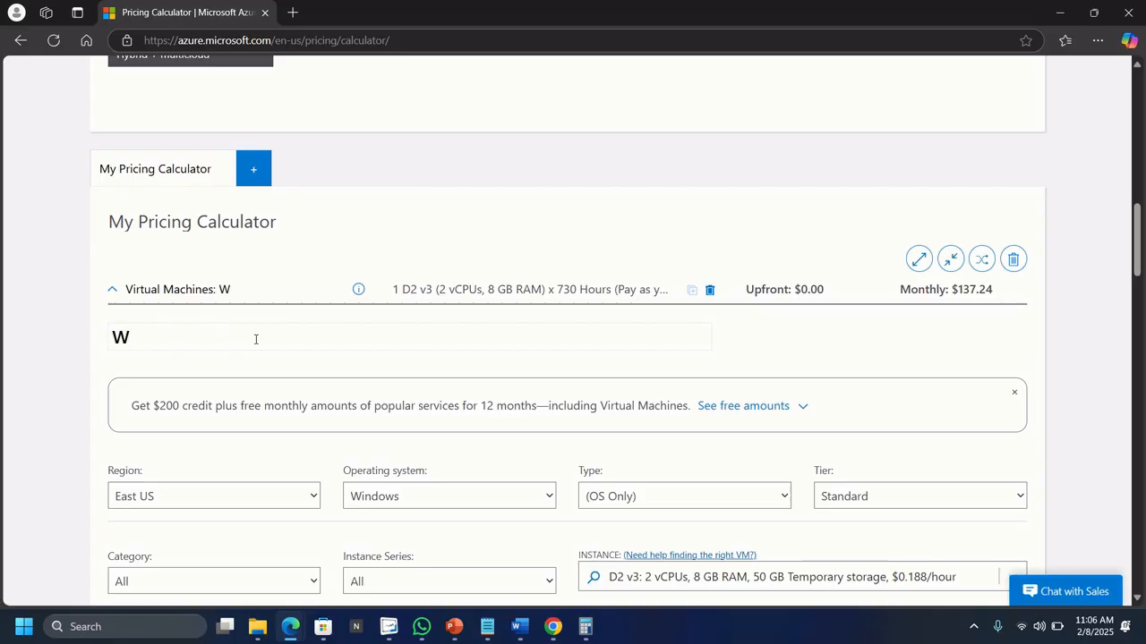
type("indows")
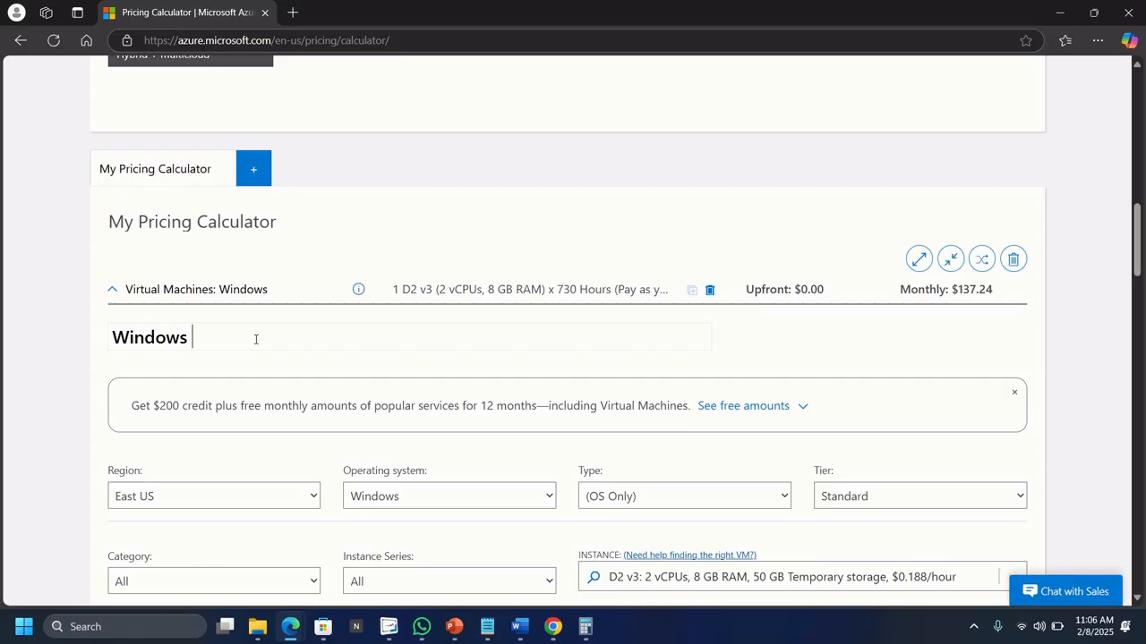
type(" VM")
Set the virtual machine's region to North Europe.
scroll(470, 348, "down", 2)
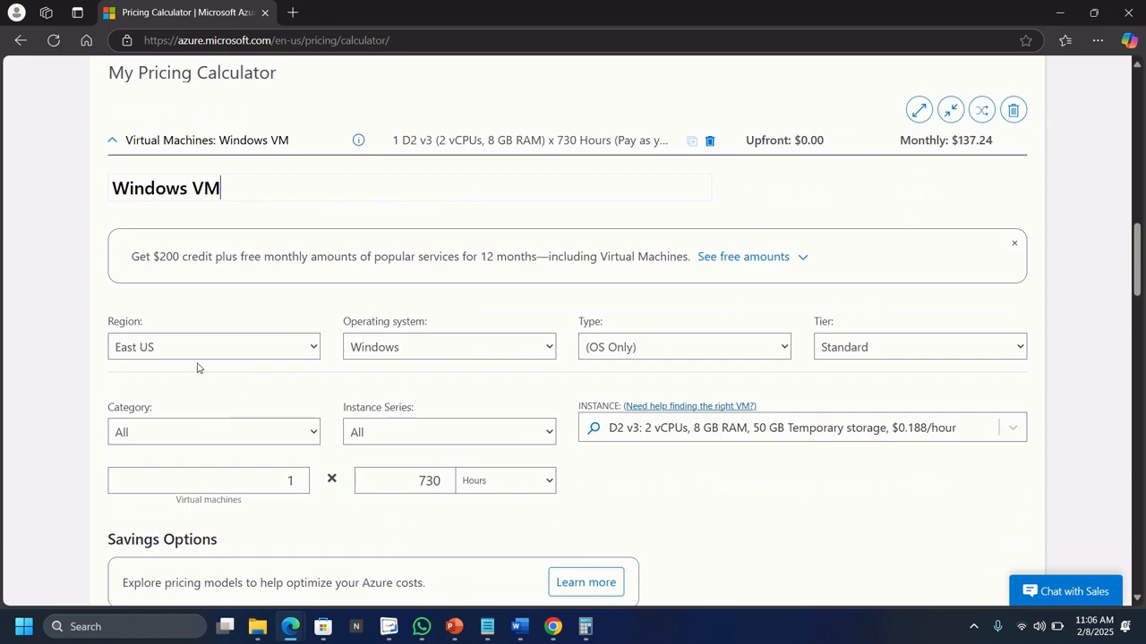
scroll(201, 360, "down", 1)
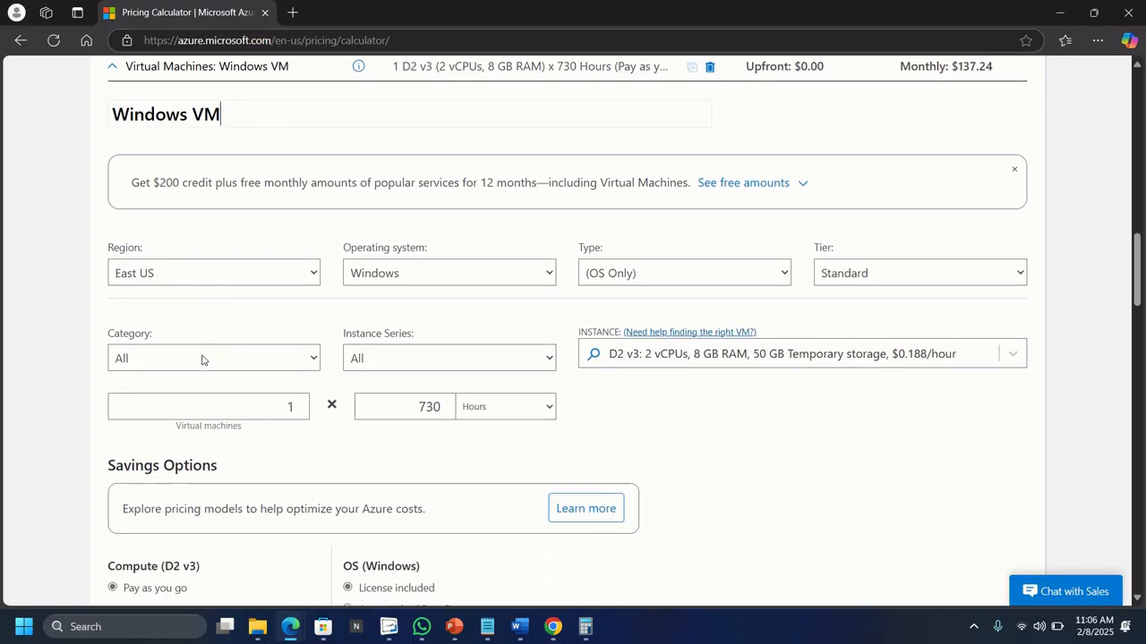
left_click(201, 277)
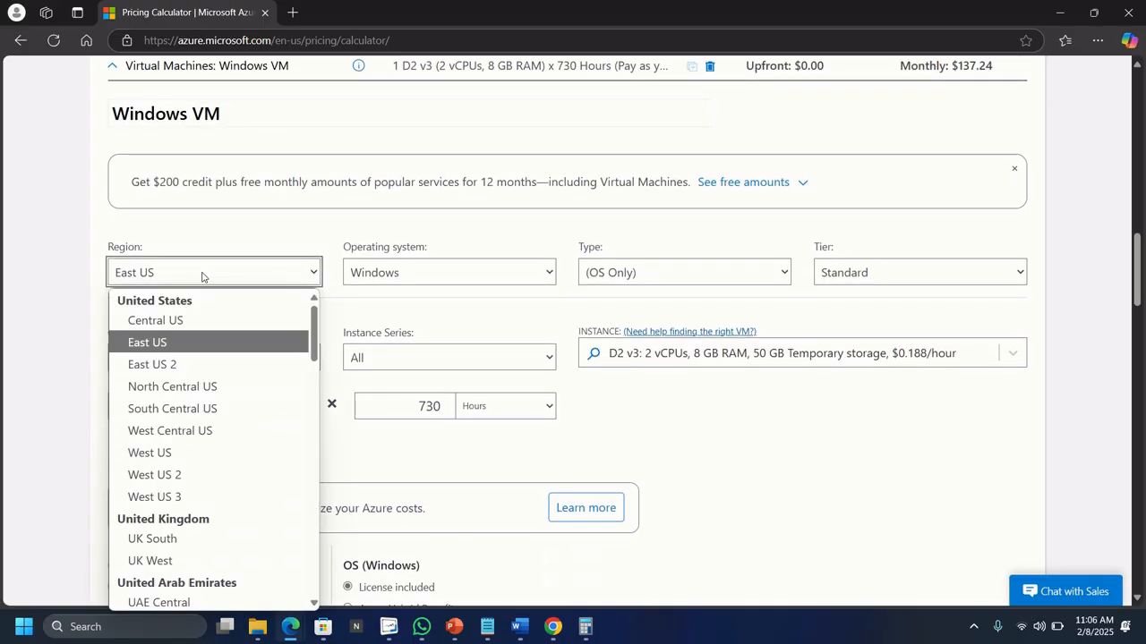
scroll(229, 433, "down", 1)
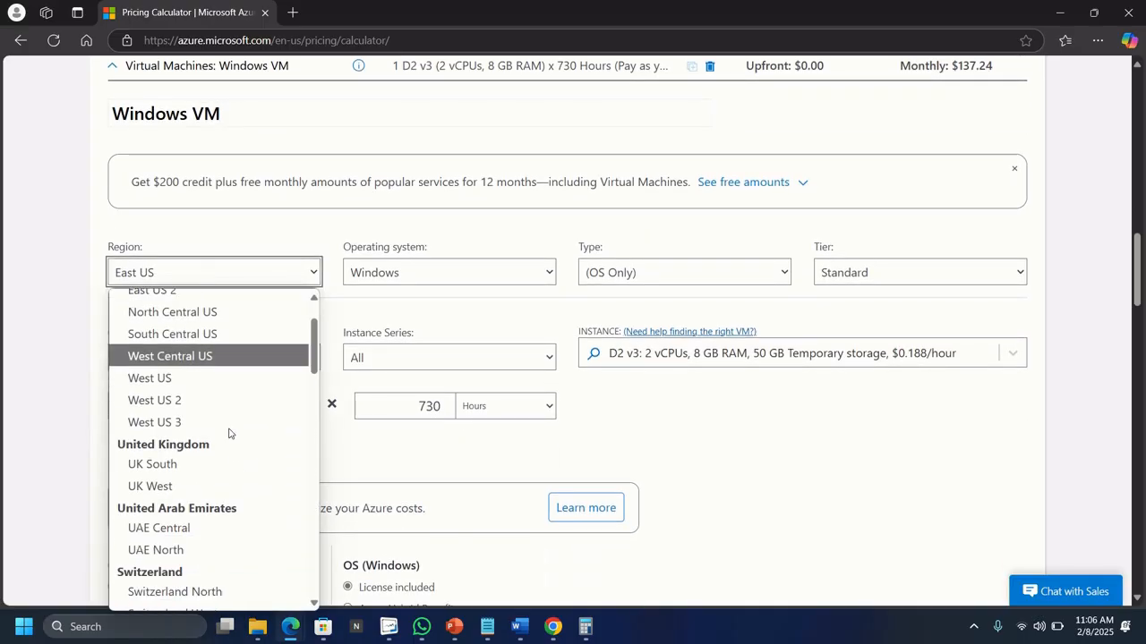
scroll(229, 433, "down", 1)
scroll(230, 433, "down", 4)
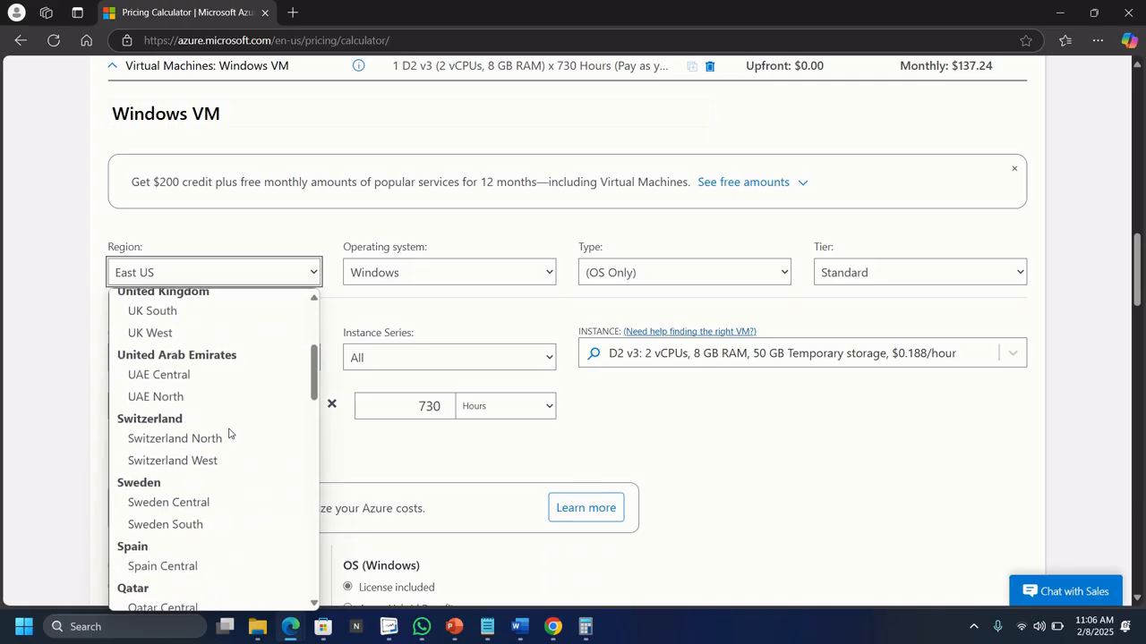
scroll(229, 433, "down", 5)
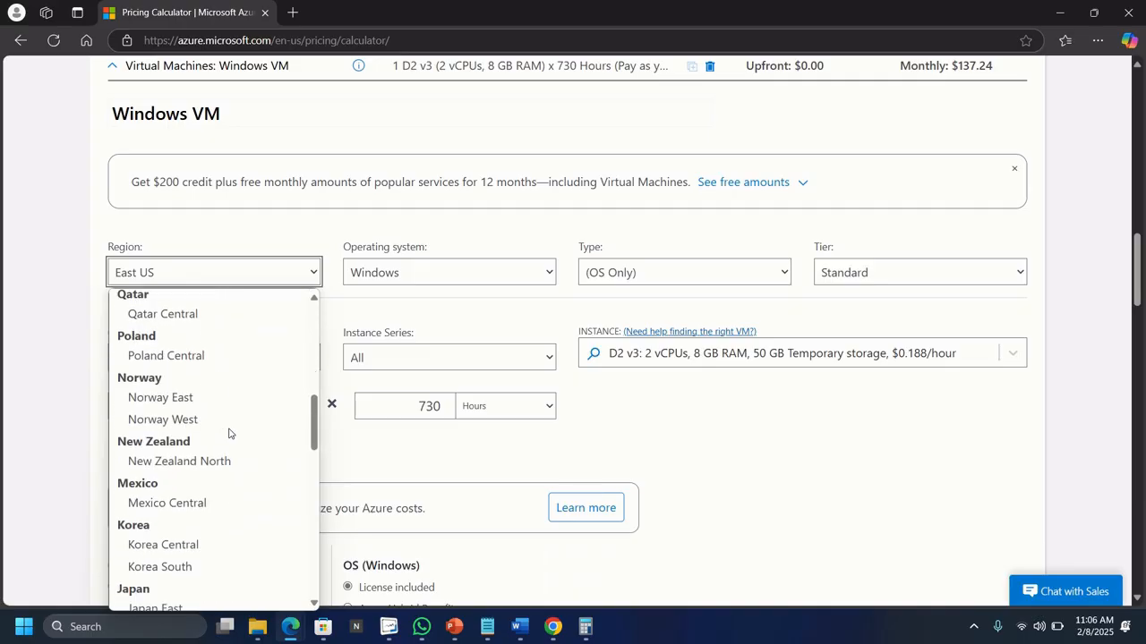
scroll(229, 433, "down", 6)
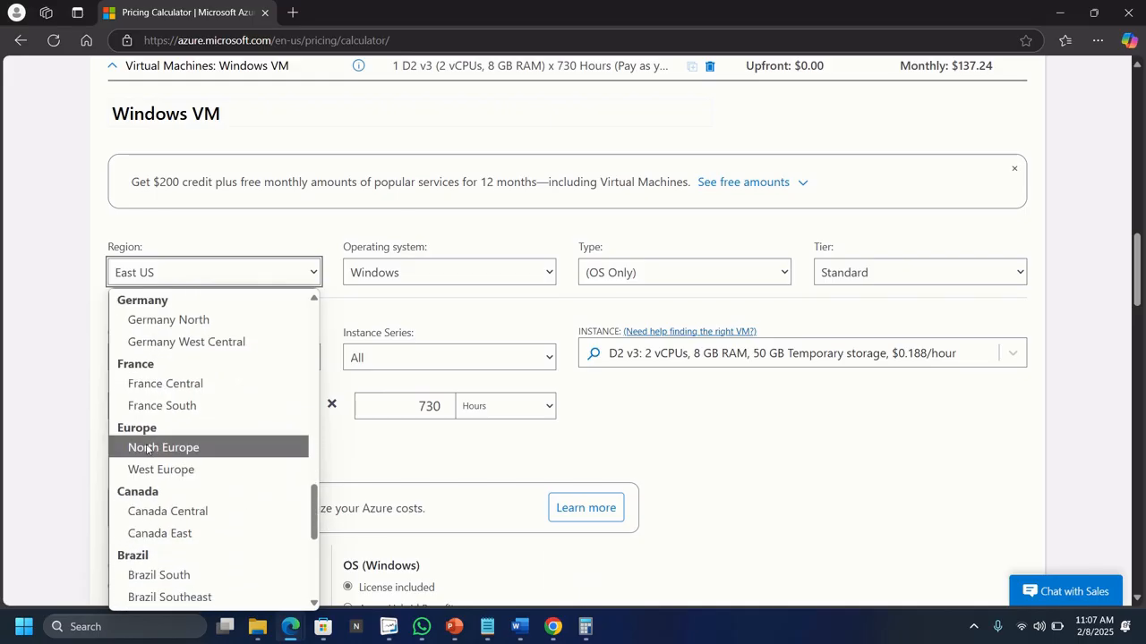
left_click(175, 446)
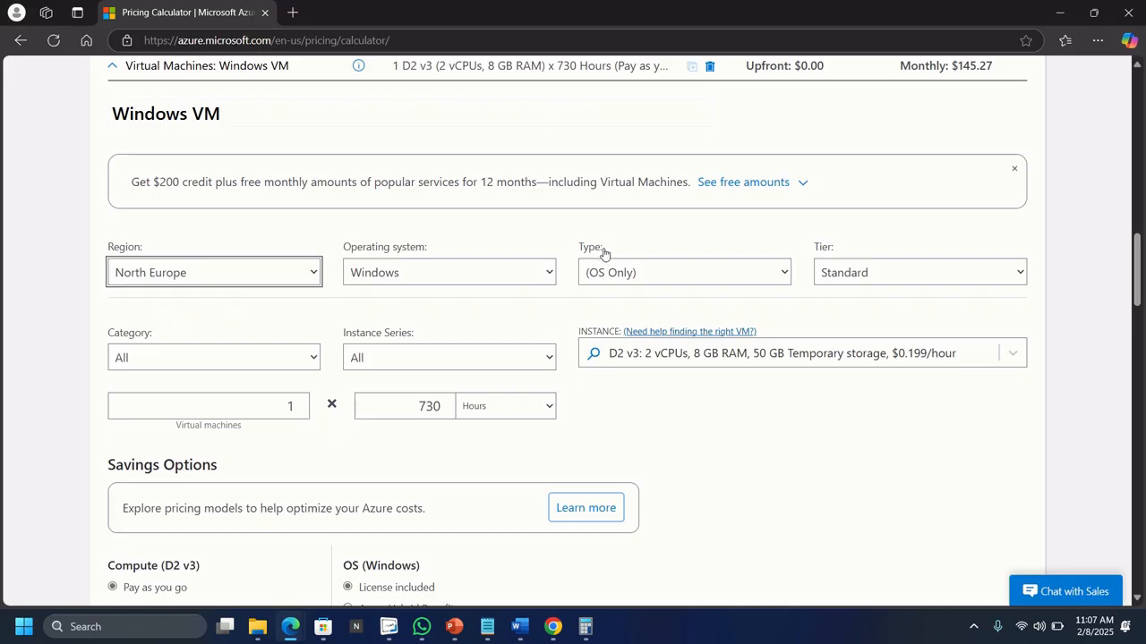
left_click(642, 277)
left_click(641, 276)
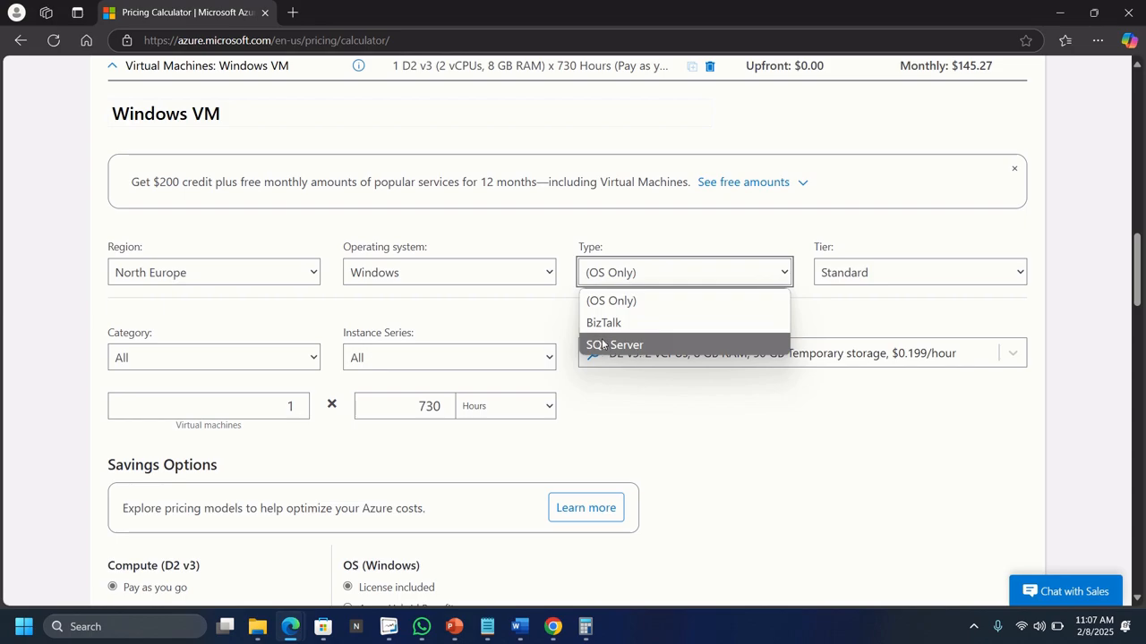
left_click(692, 230)
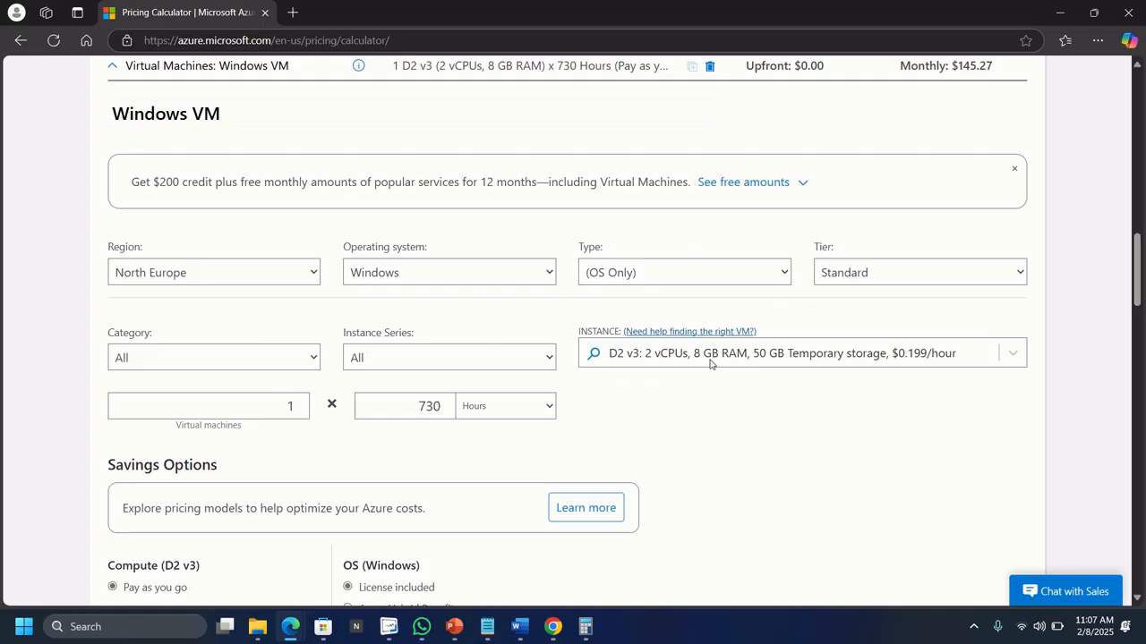
Choose the A2 instance with 2 cores, 3.5 GB RAM and 135 GB temporary storage.
left_click(1014, 355)
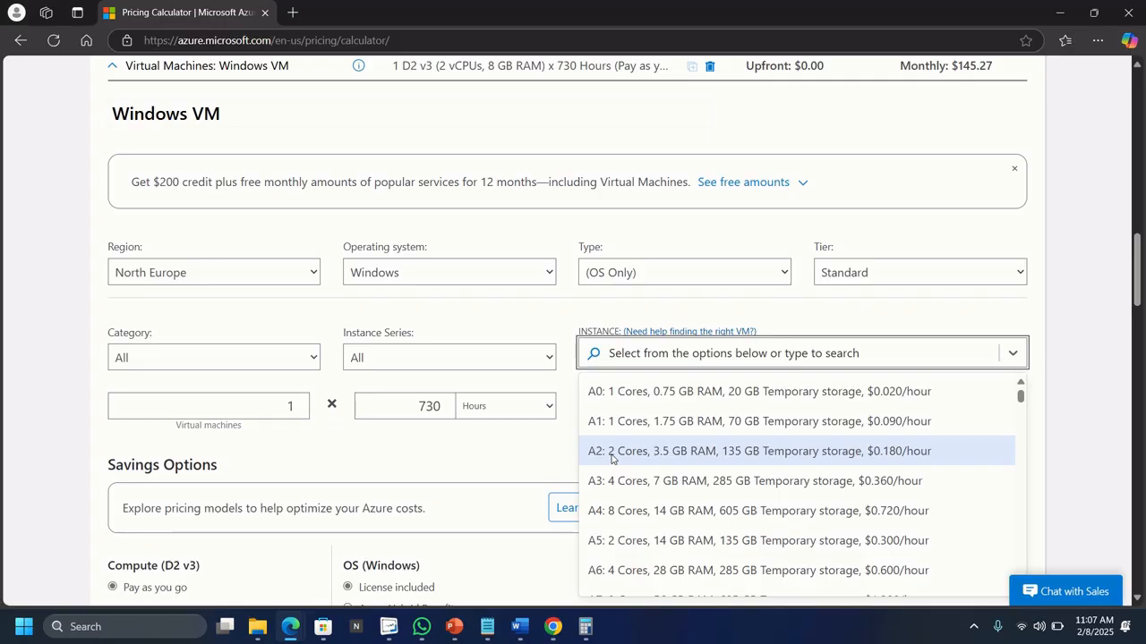
left_click(760, 453)
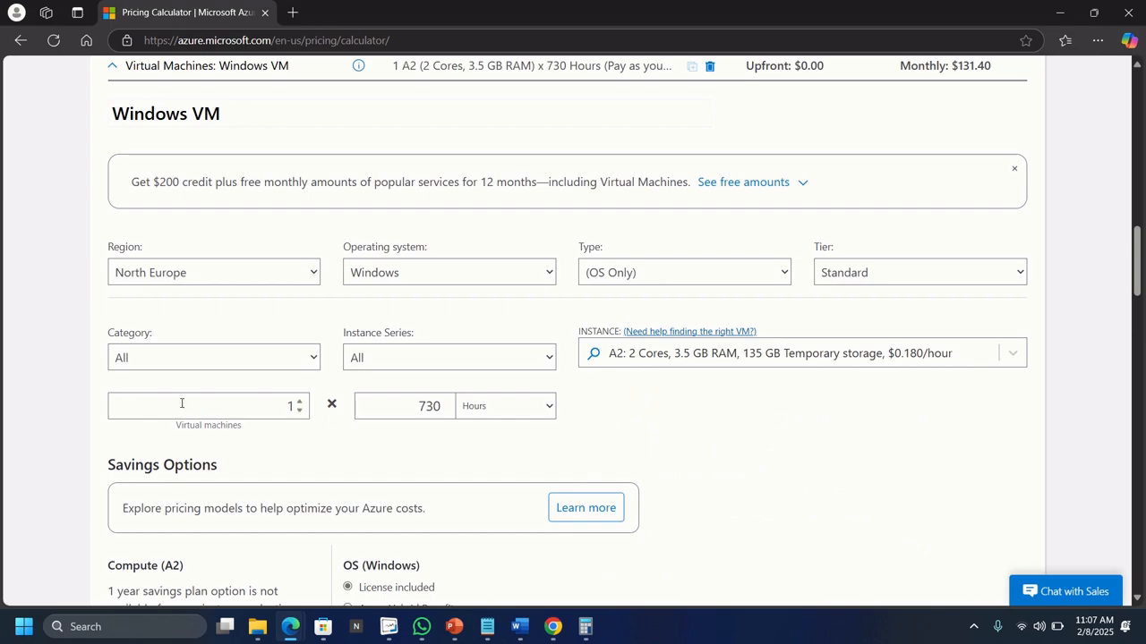
Set the virtual machine's usage time to 365 hours.
scroll(771, 421, "down", 3)
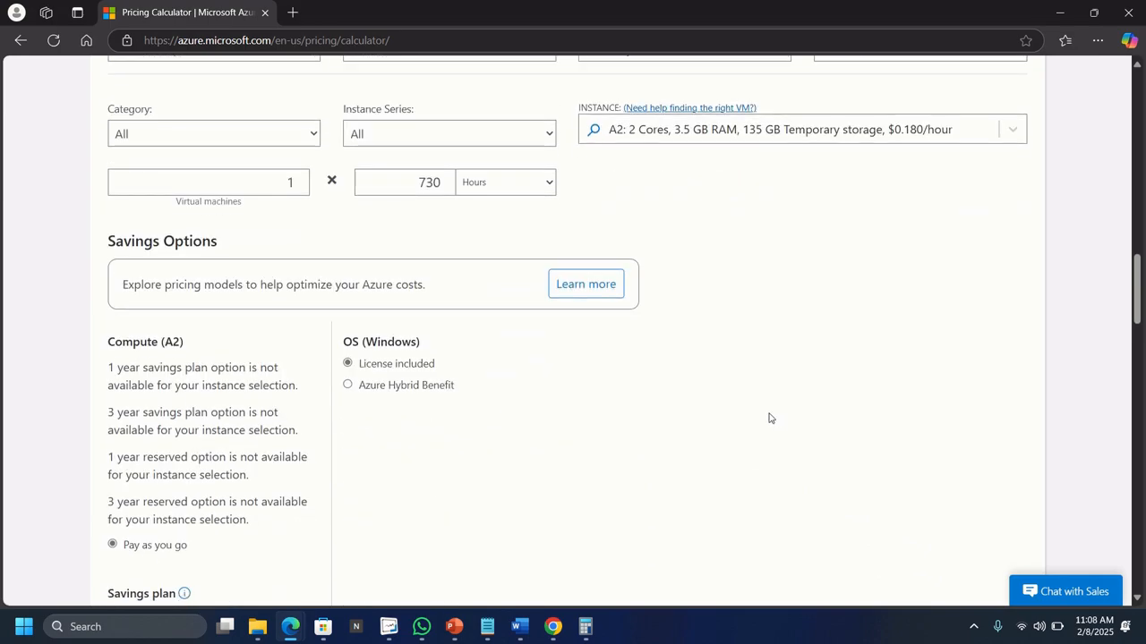
scroll(769, 418, "down", 2)
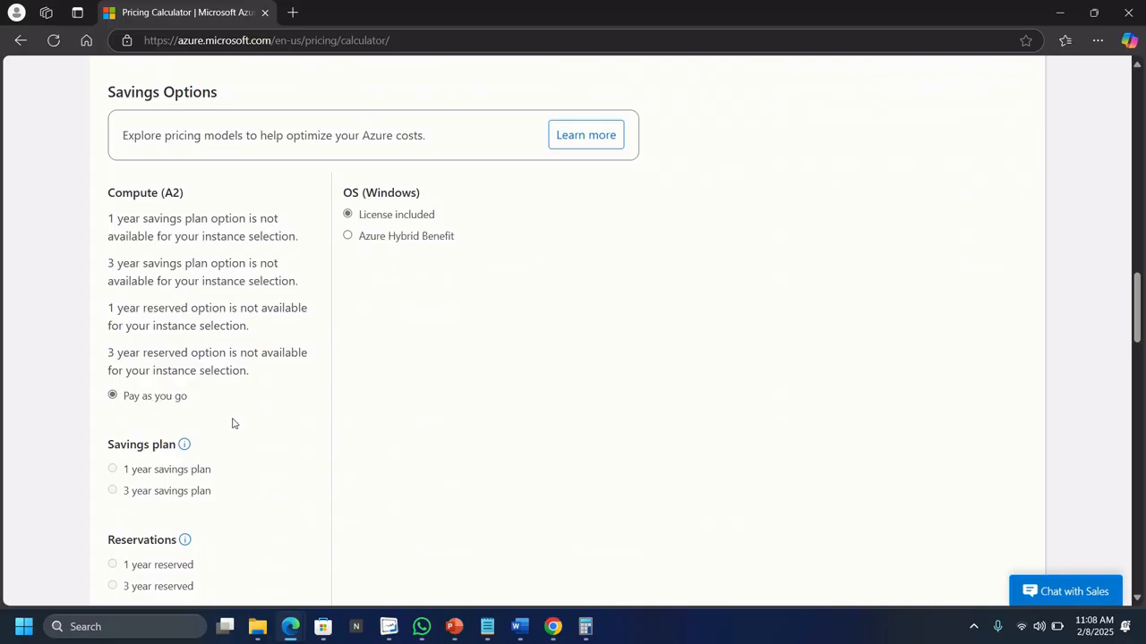
scroll(231, 424, "down", 1)
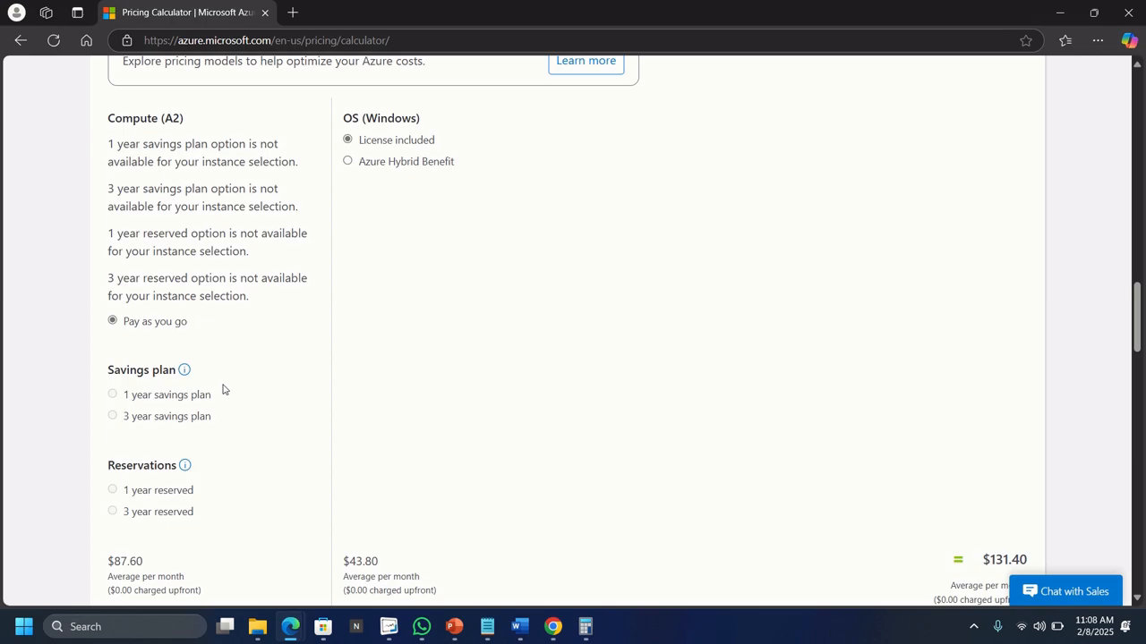
scroll(243, 389, "up", 4)
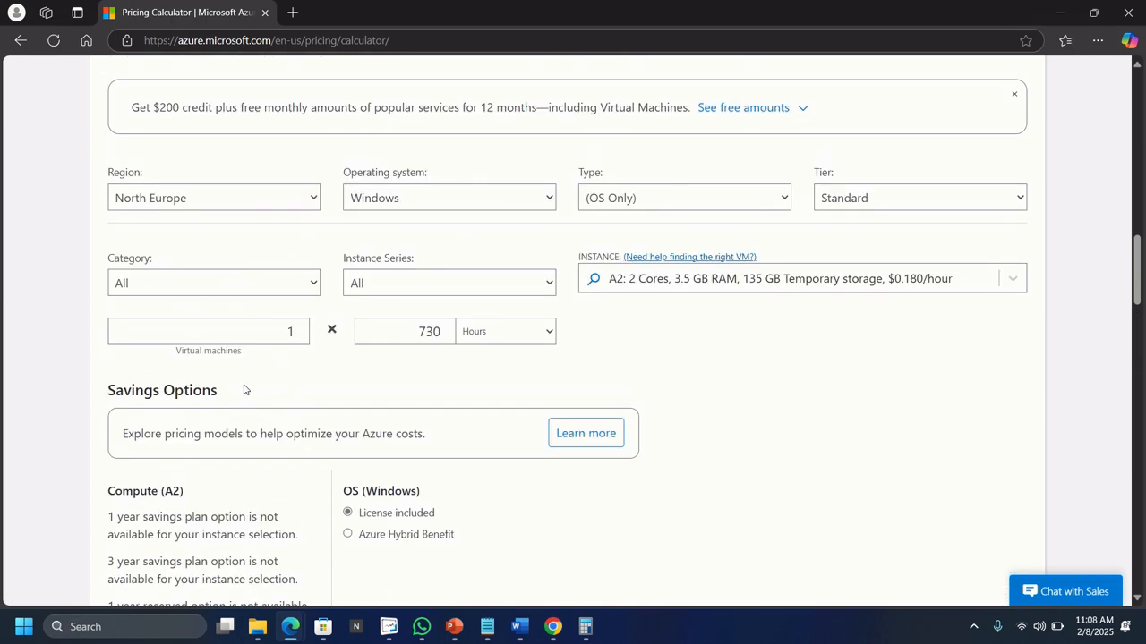
scroll(243, 389, "down", 2)
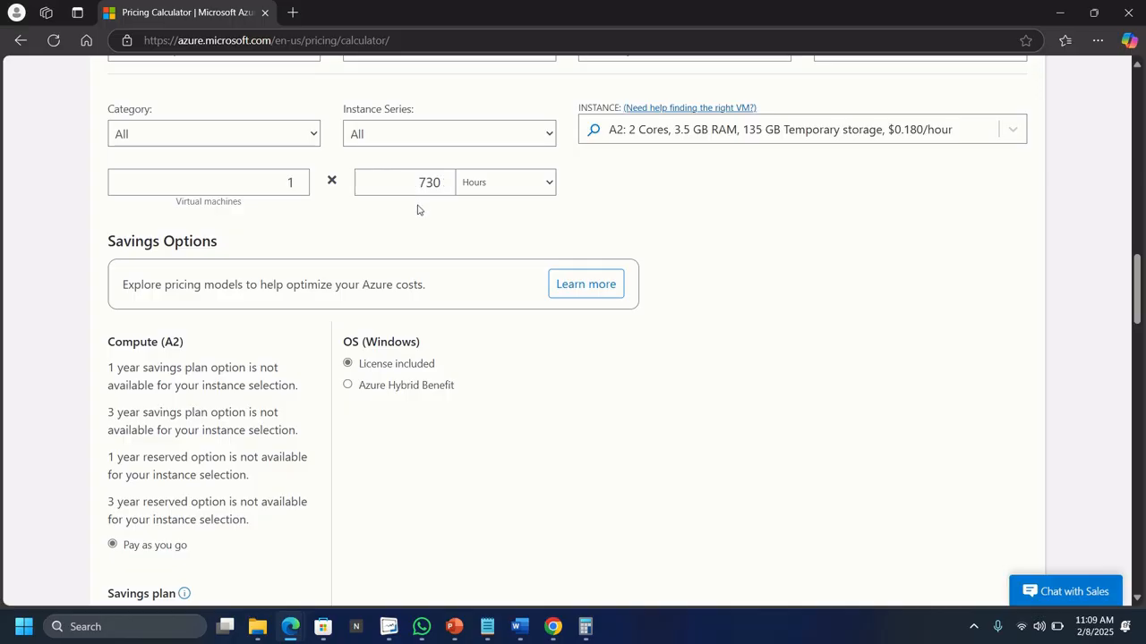
scroll(419, 227, "up", 1)
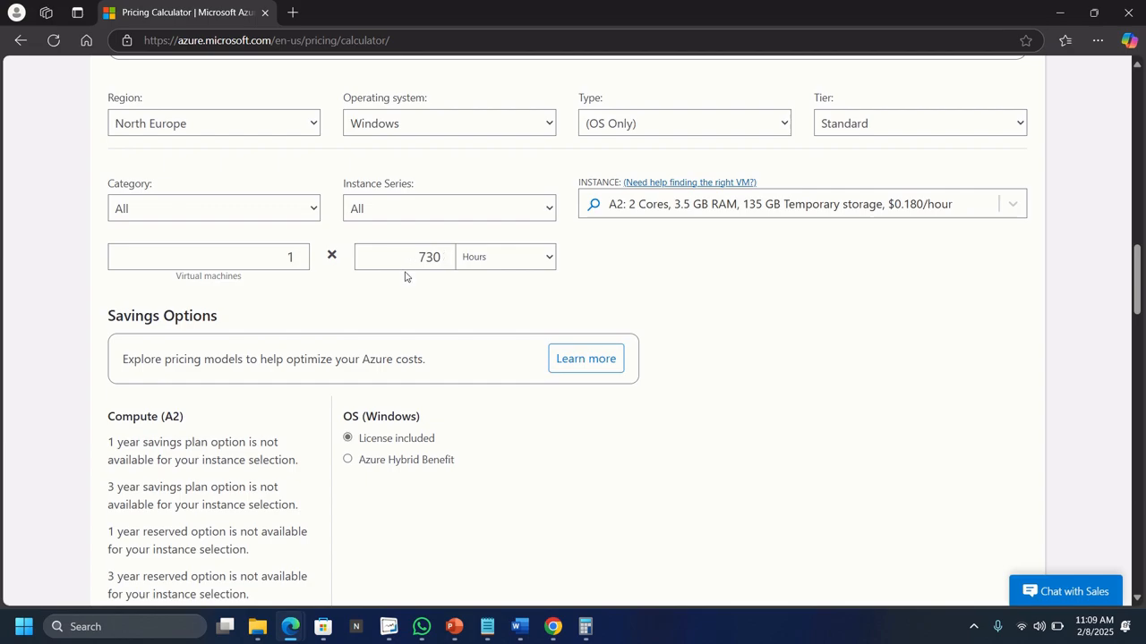
left_click(419, 258)
double_click(429, 258)
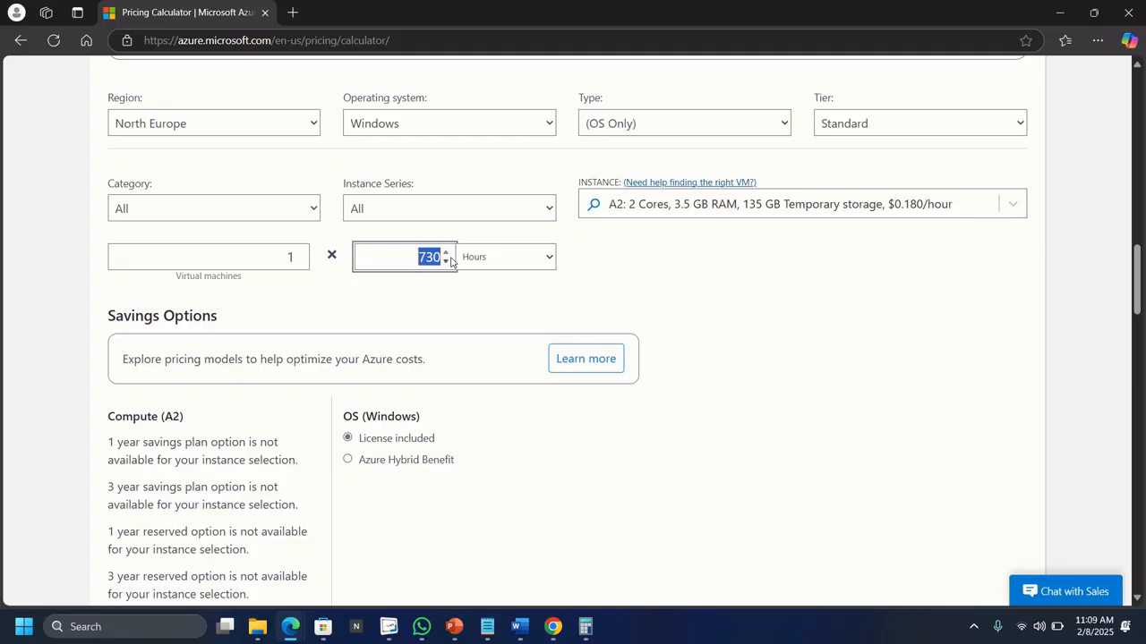
type("365")
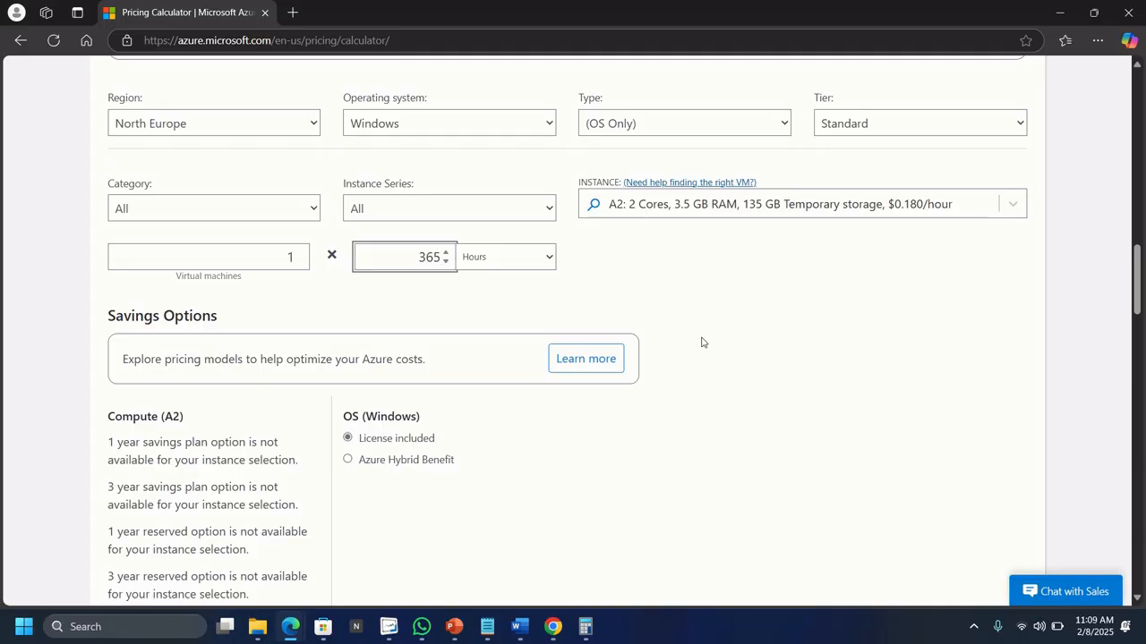
left_click(728, 341)
Add one Standard HDD managed disk of size S30 (1024 GiB) to the virtual machine.
scroll(728, 340, "down", 1)
scroll(729, 340, "down", 6)
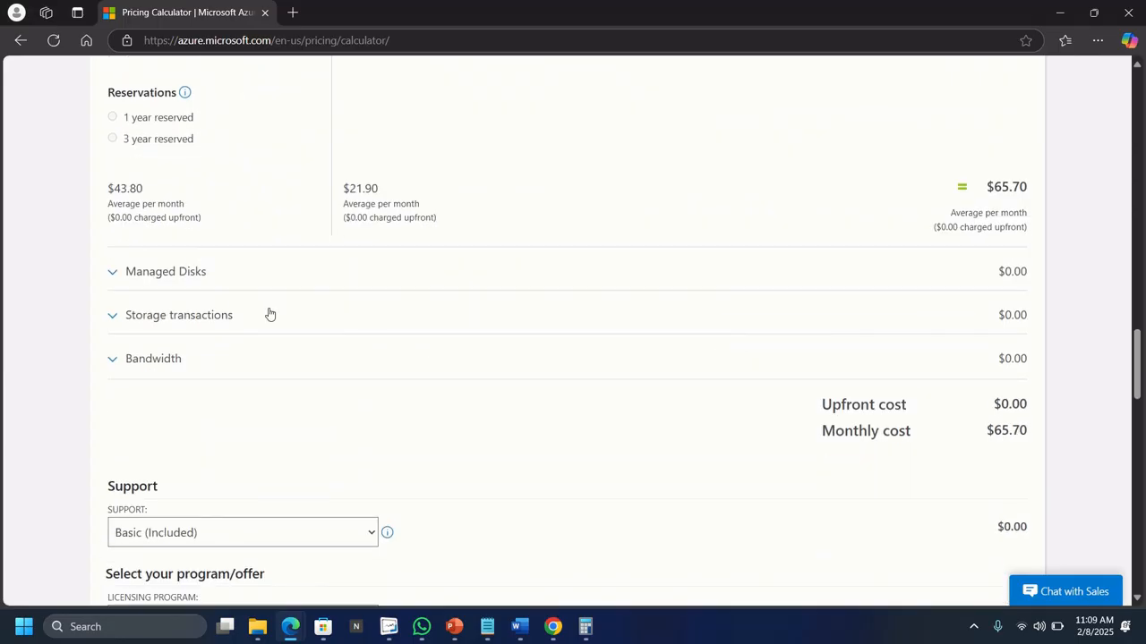
left_click(170, 280)
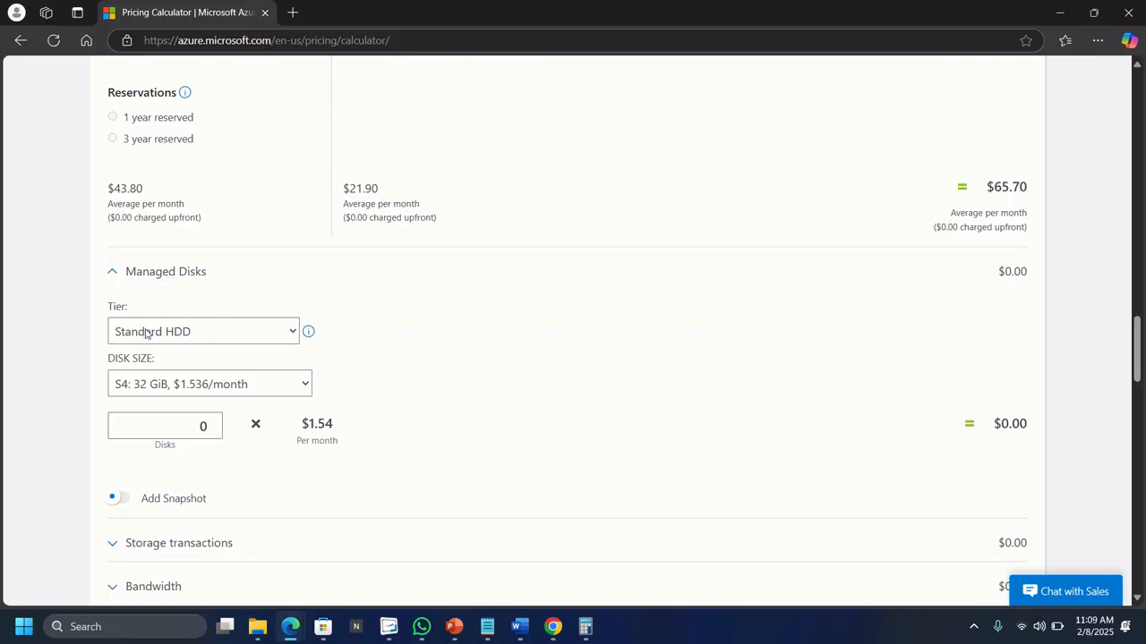
left_click(190, 334)
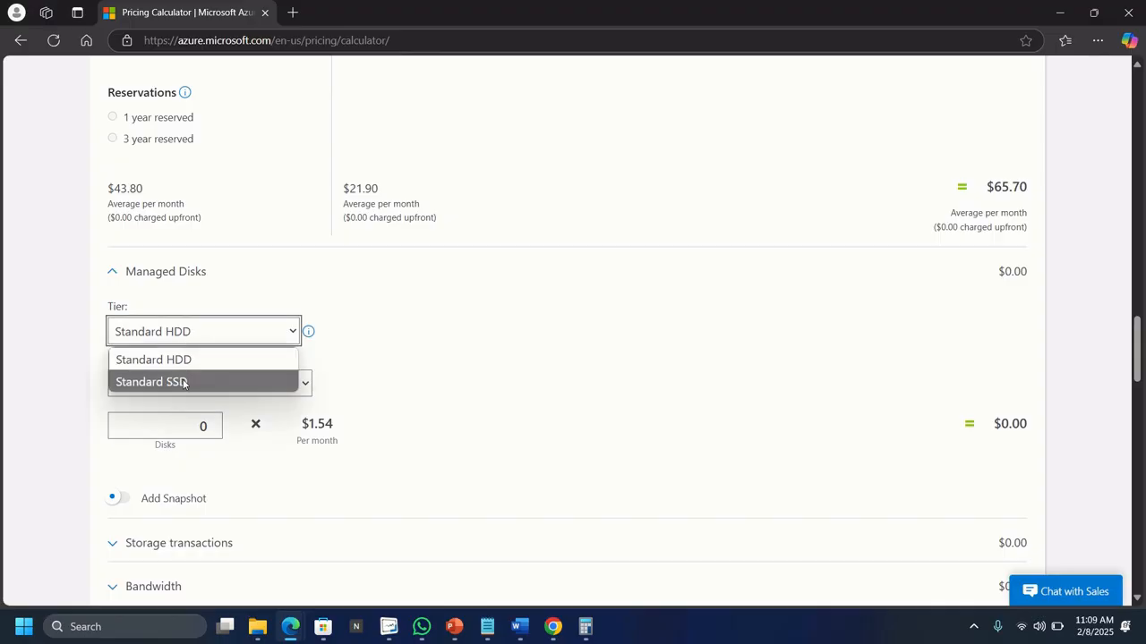
left_click(387, 328)
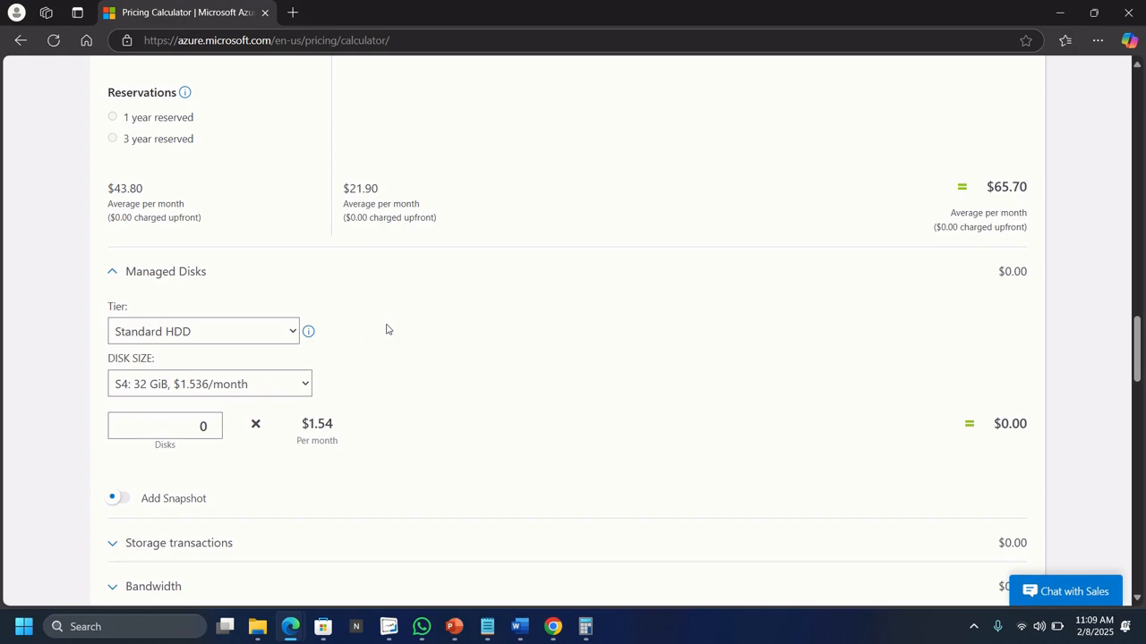
left_click(146, 390)
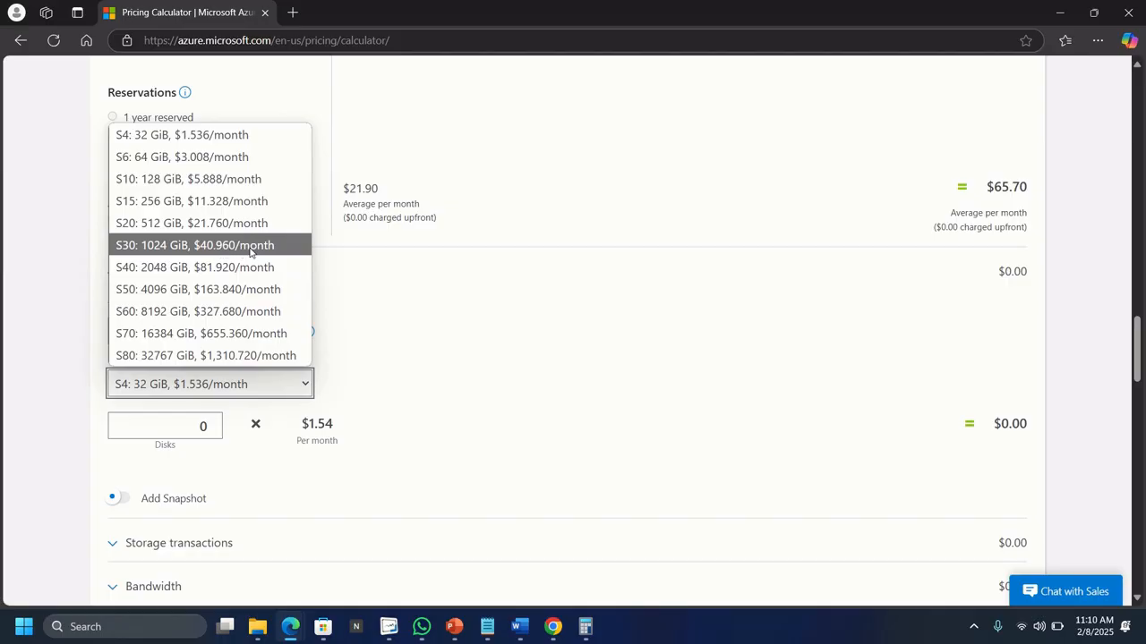
left_click(235, 247)
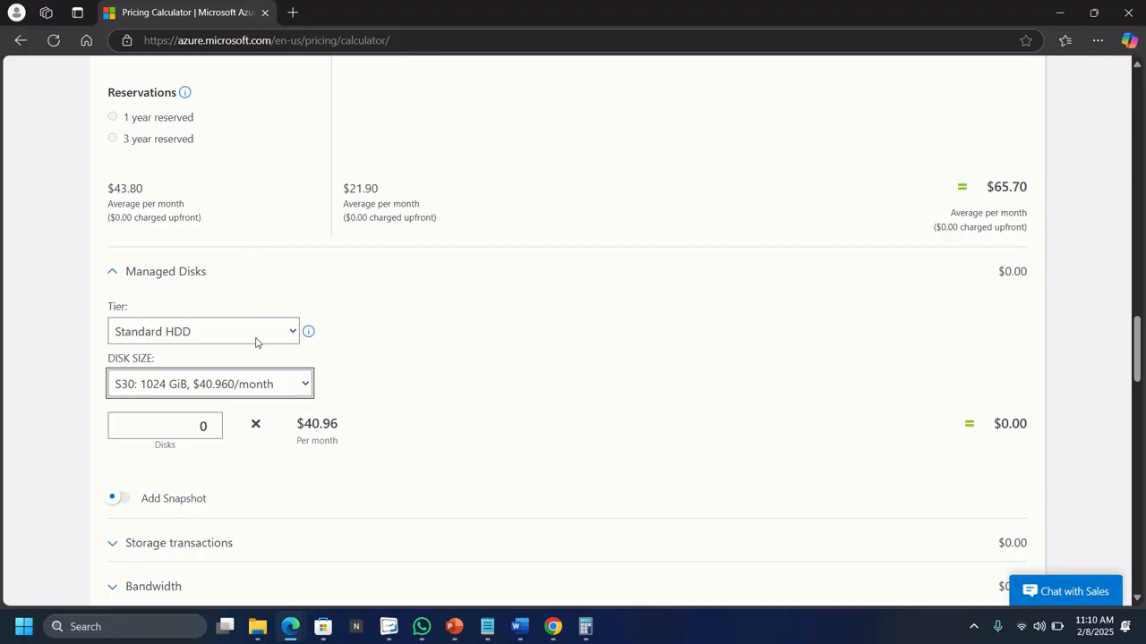
left_click(213, 421)
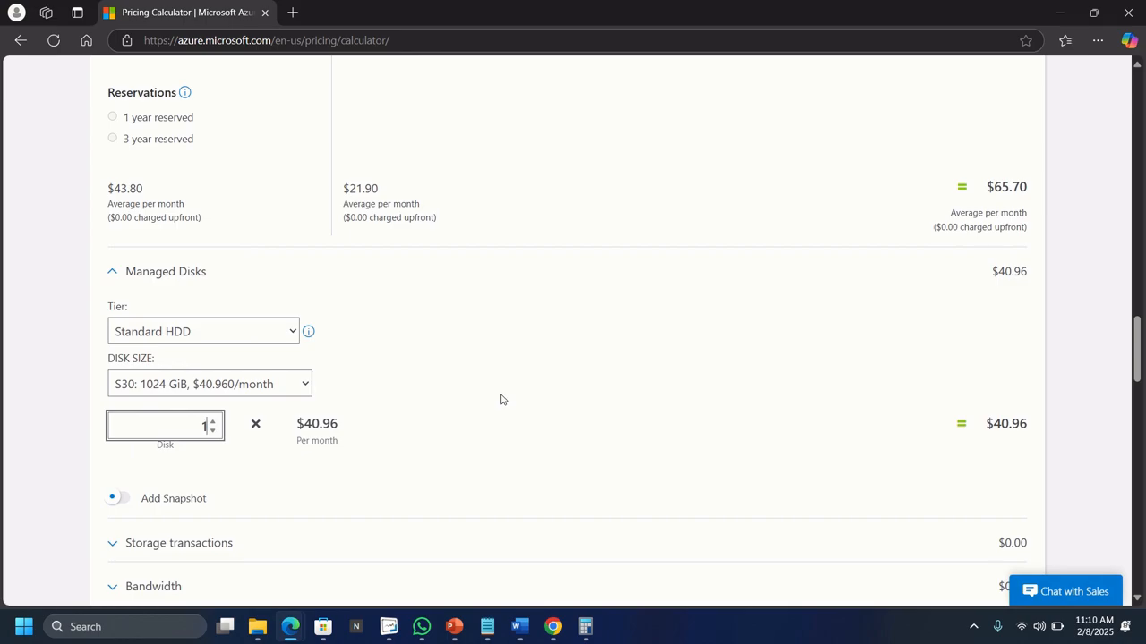
Set the virtual machine's outbound data transfer to 50 GB in its bandwidth options.
scroll(503, 403, "down", 1)
scroll(503, 403, "down", 3)
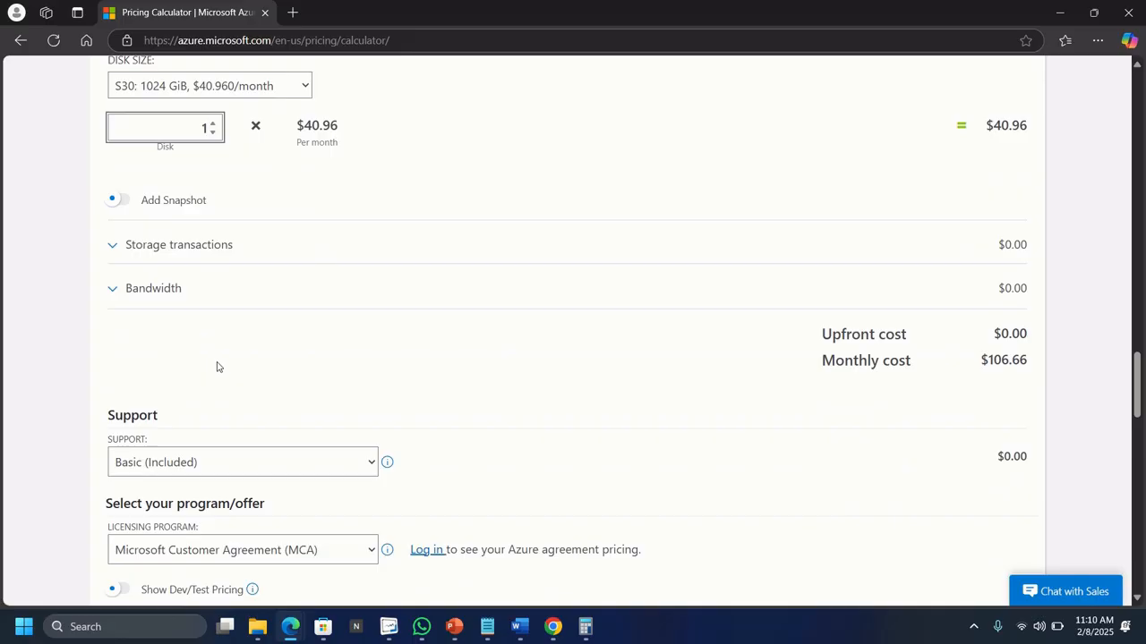
left_click(156, 291)
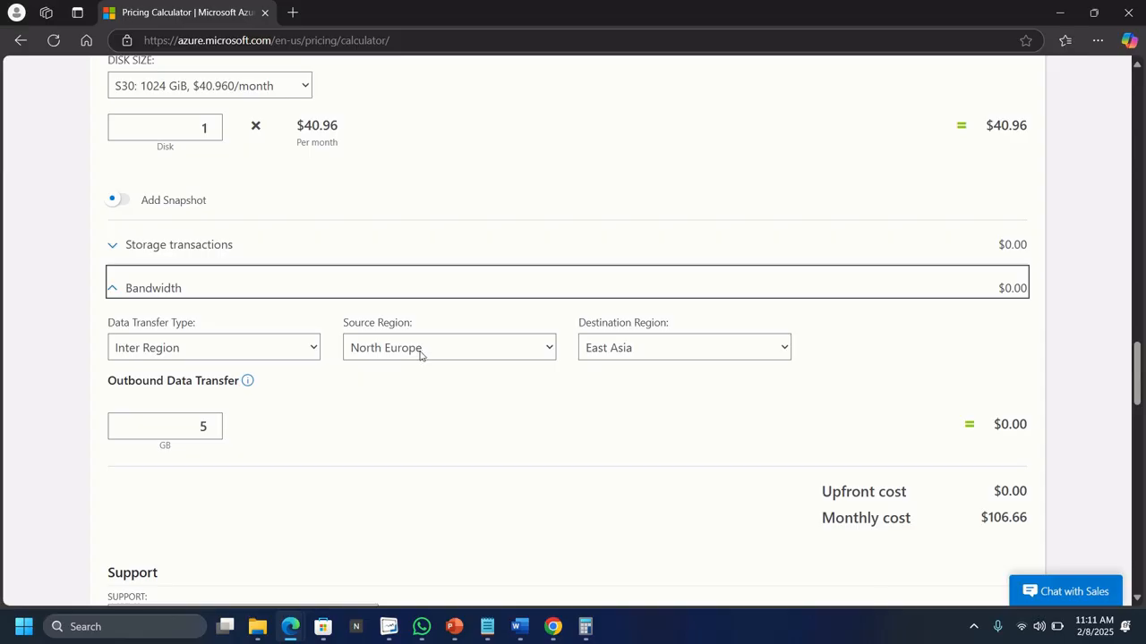
left_click(206, 427)
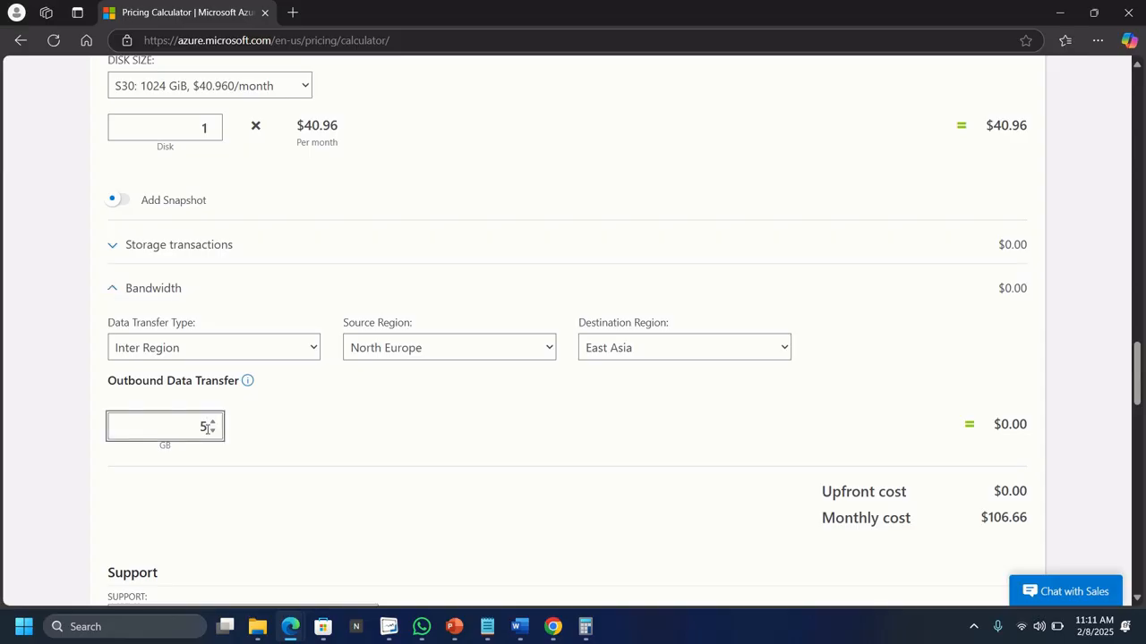
type("0")
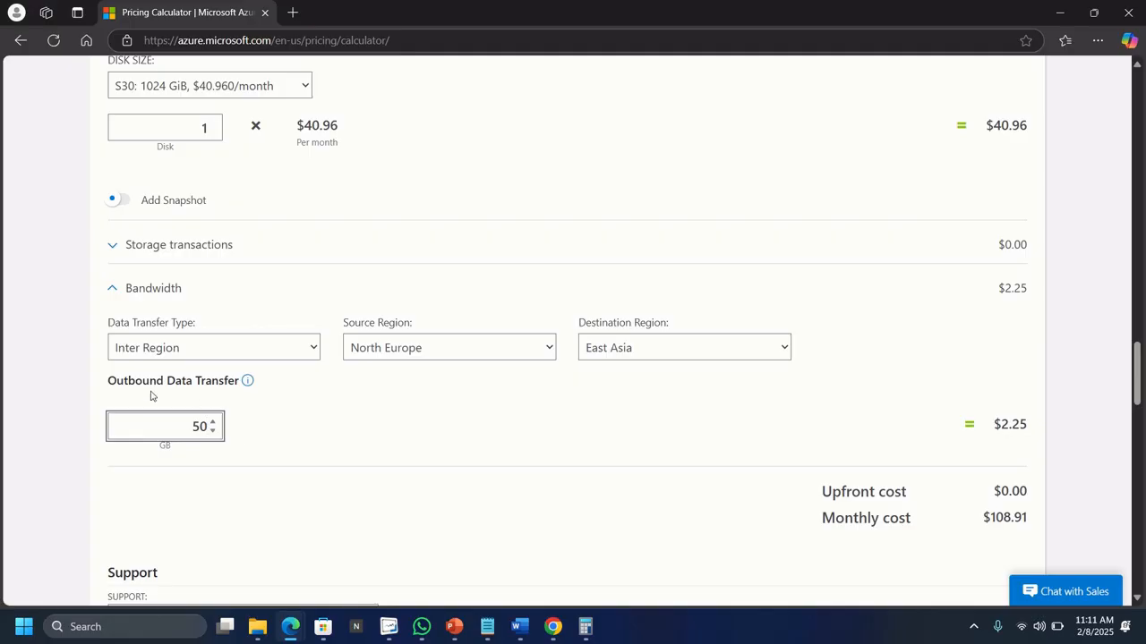
Add Application Gateway from the Networking products to the estimate and go to its entry.
scroll(292, 410, "down", 1)
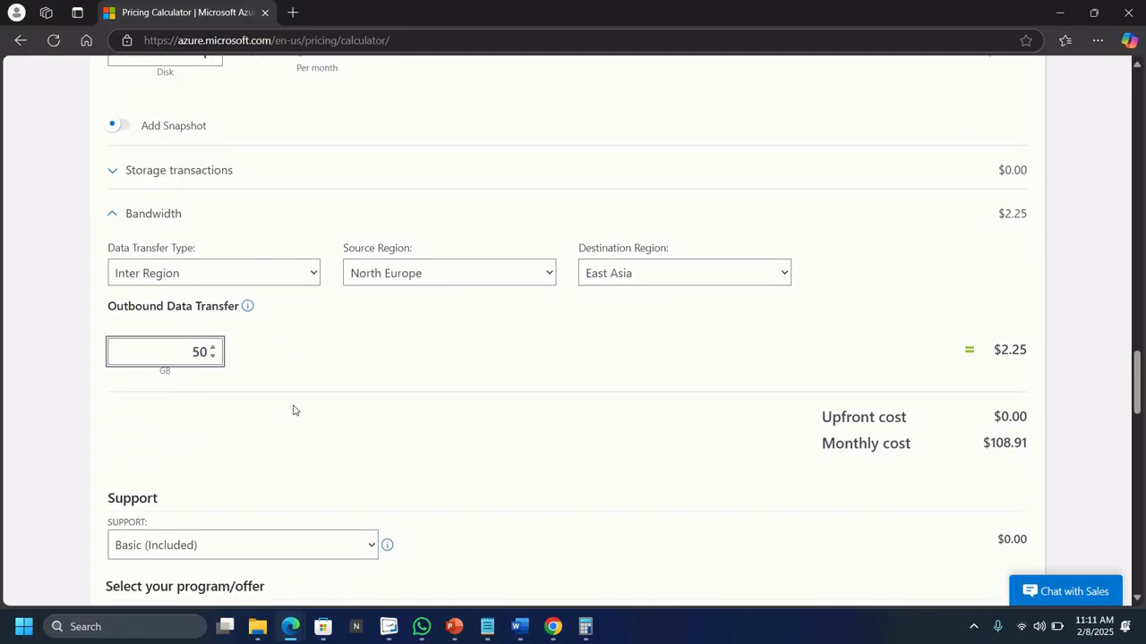
scroll(294, 410, "up", 5)
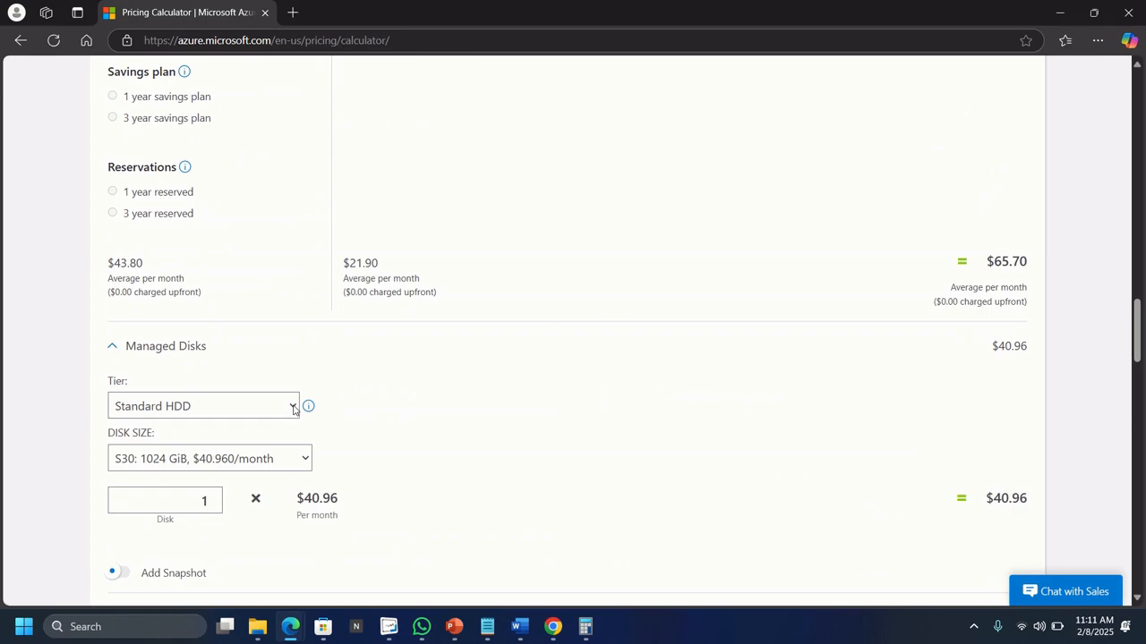
scroll(294, 410, "up", 20)
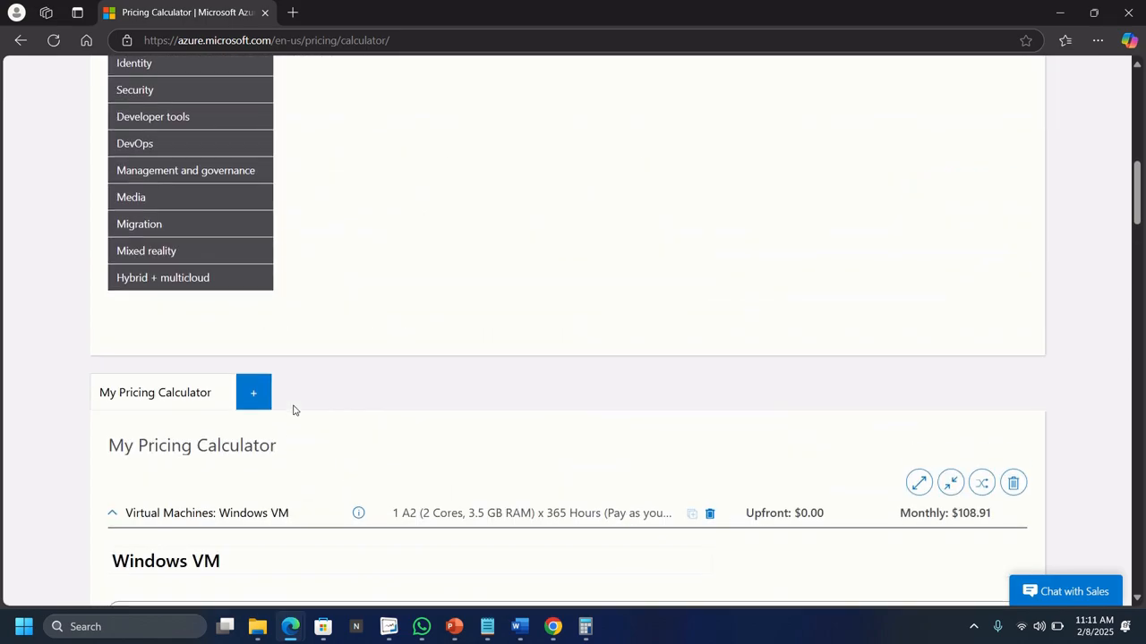
scroll(293, 410, "up", 2)
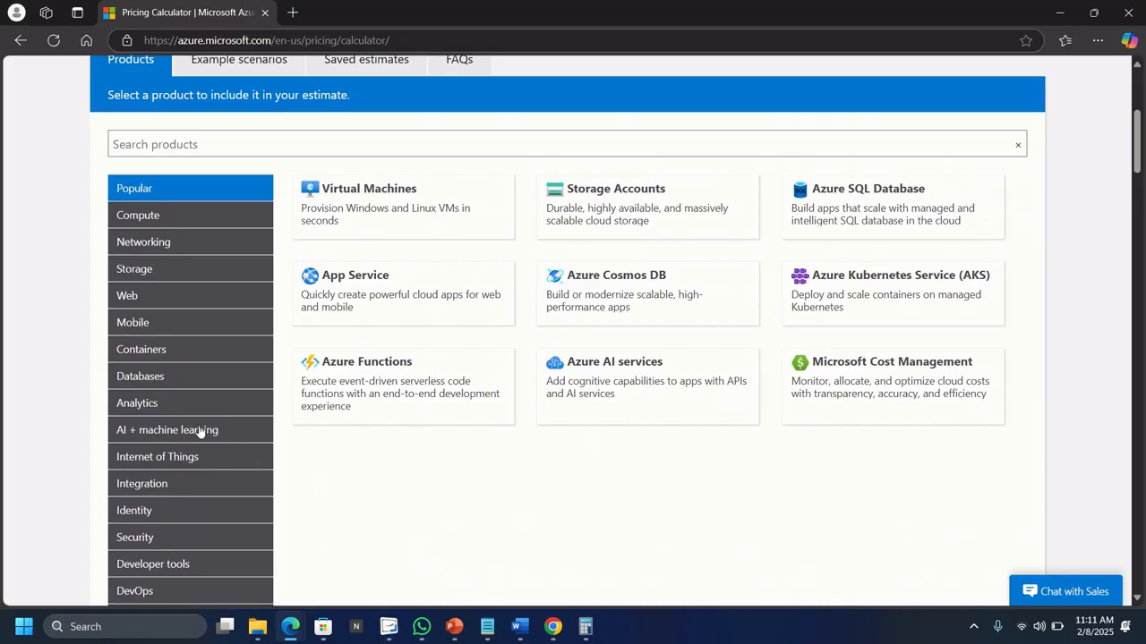
left_click(148, 246)
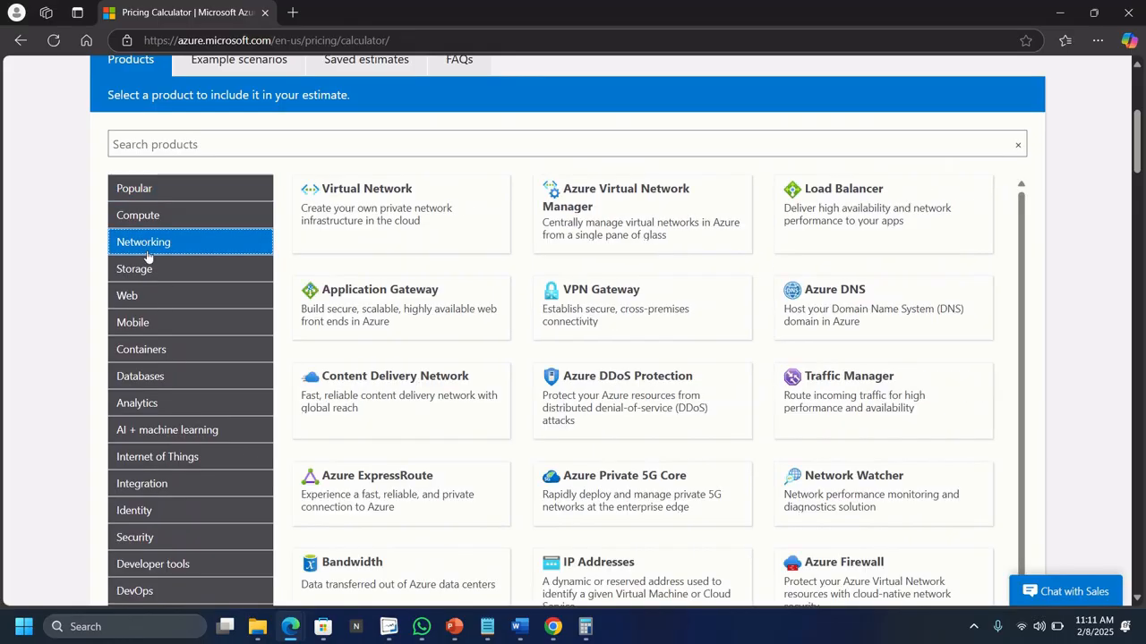
left_click(358, 291)
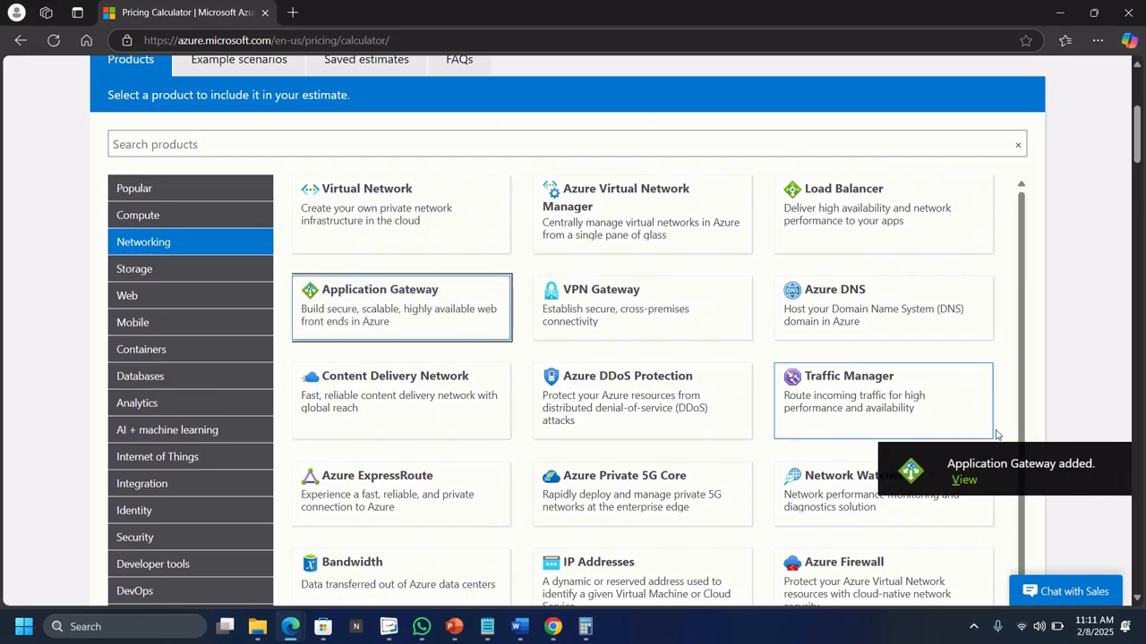
left_click(957, 481)
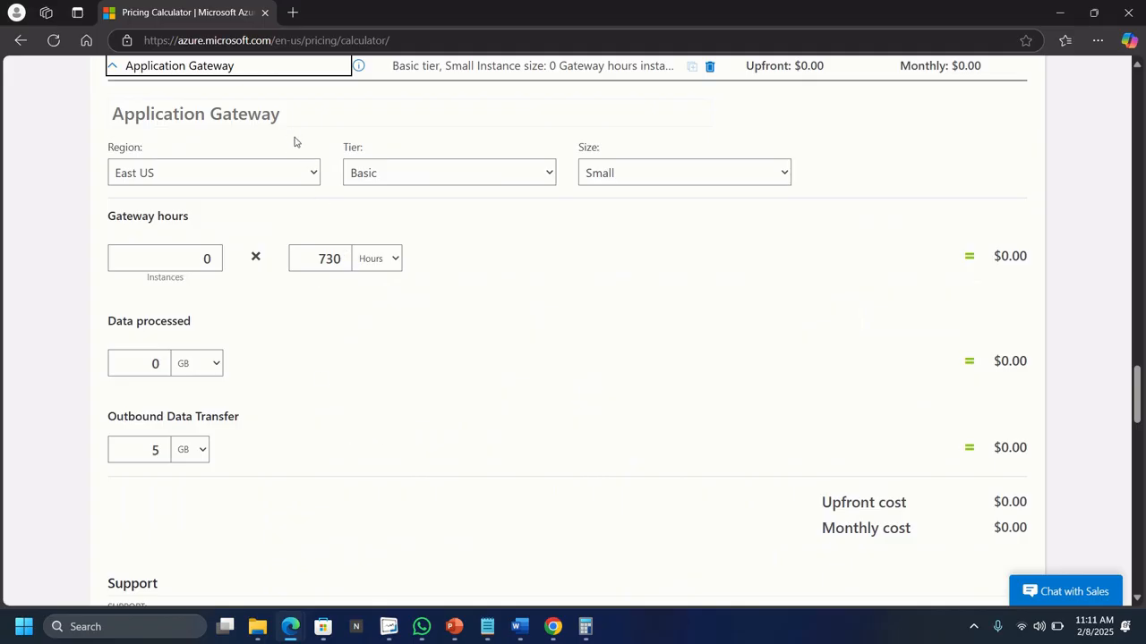
Name the Application Gateway entry "App Gateway: Windows VM".
scroll(297, 151, "up", 1)
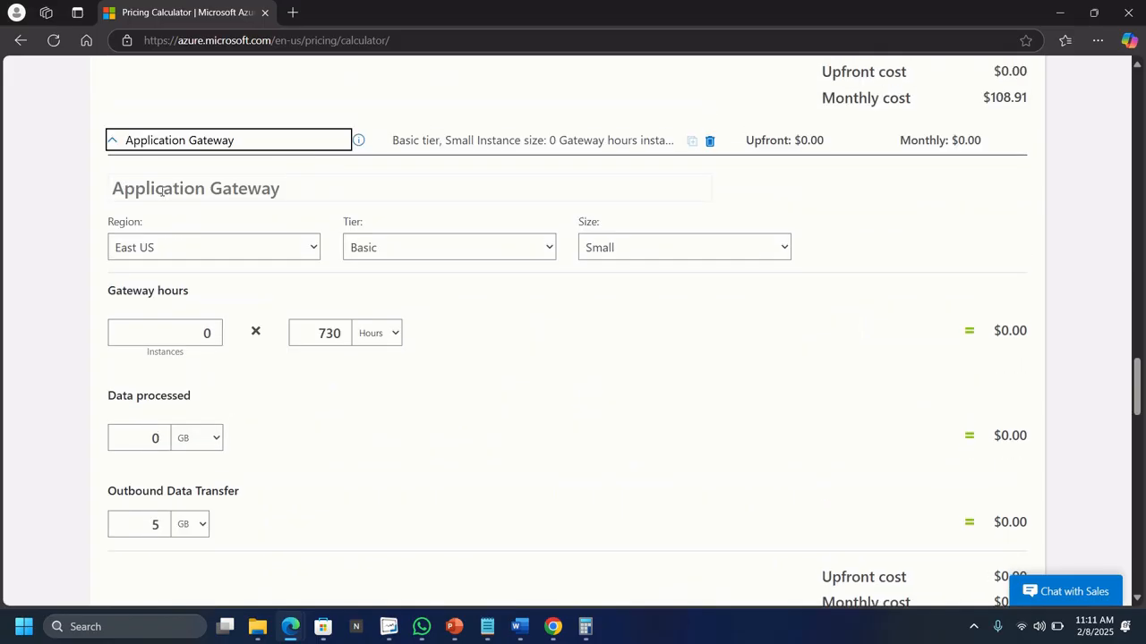
left_click(164, 188)
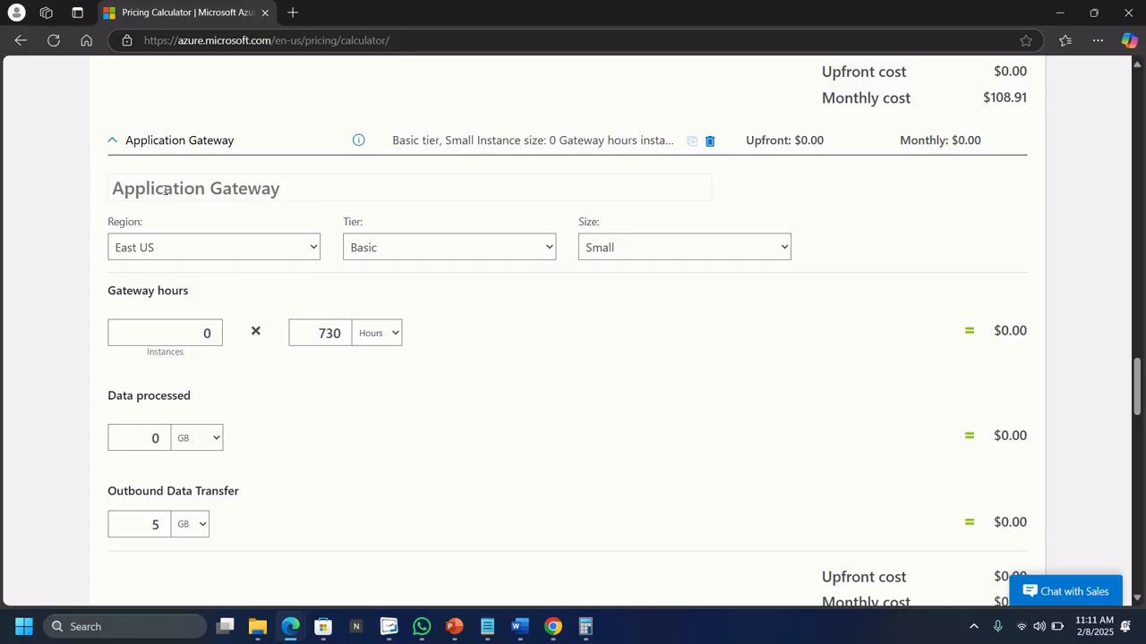
type("A")
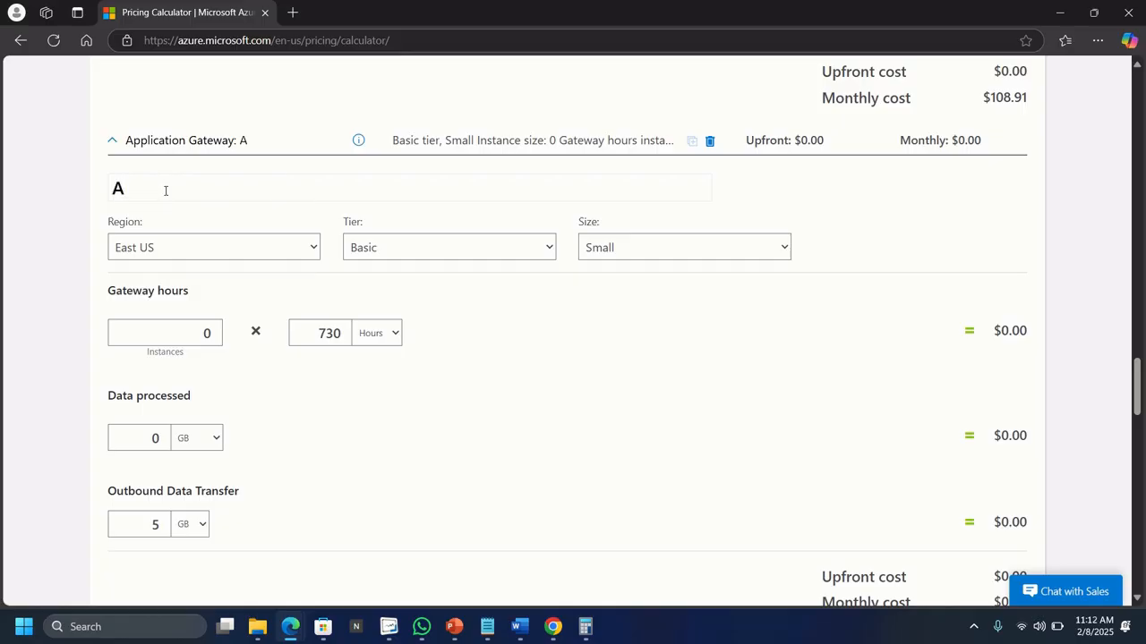
type("pp Gateway")
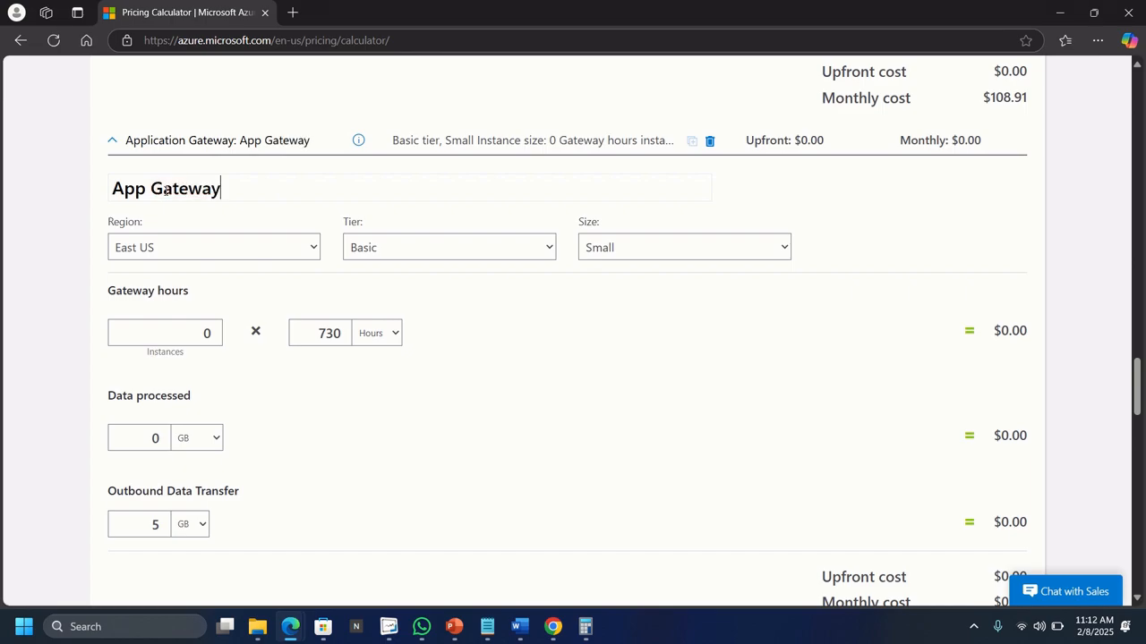
type(": Windp")
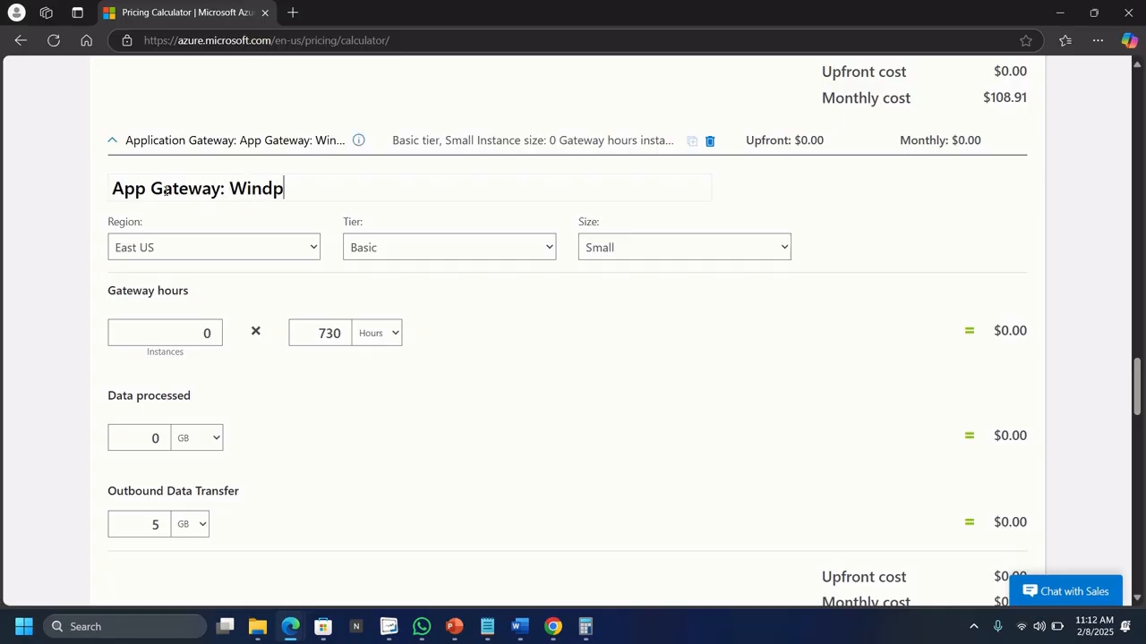
key("BackSpace")
type("ows VM")
Set the Application Gateway's region to North Europe.
left_click(160, 252)
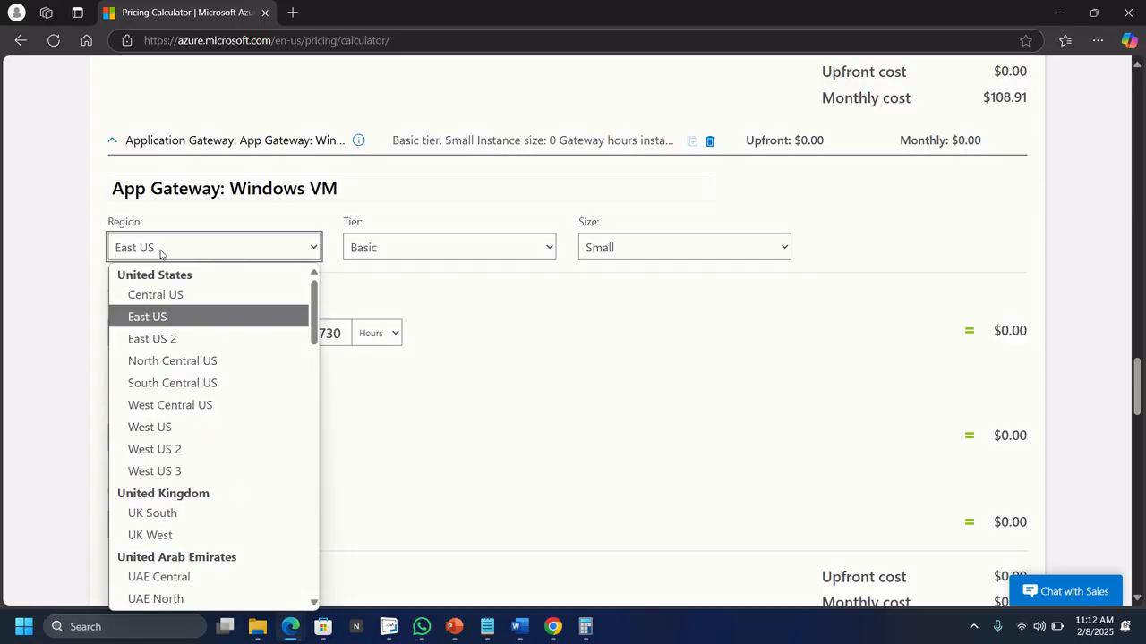
scroll(205, 403, "down", 6)
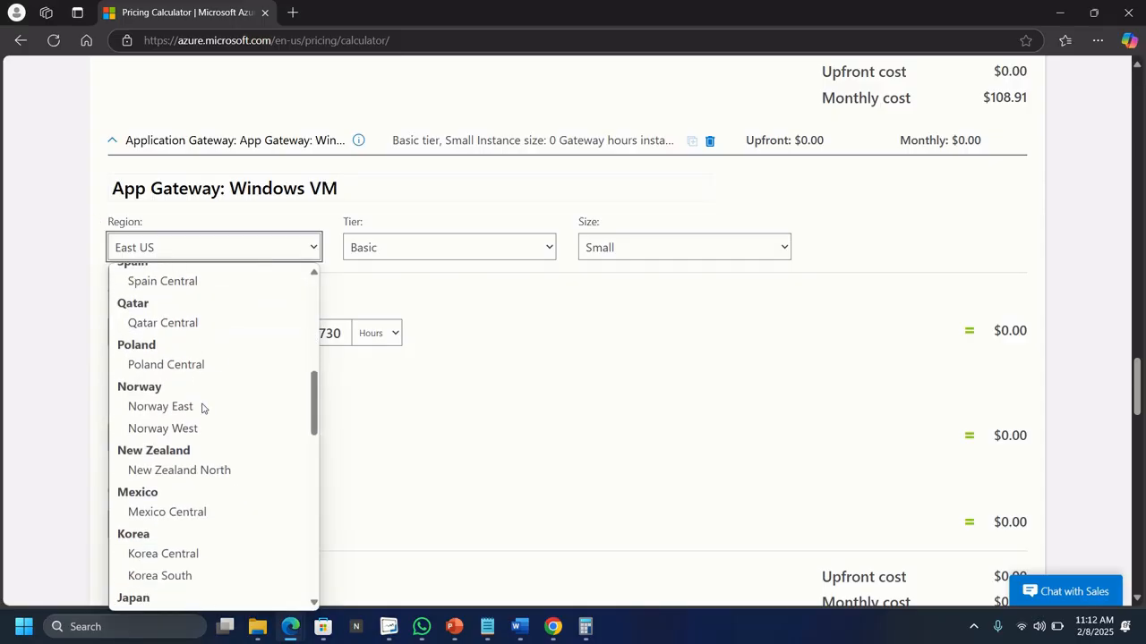
scroll(202, 408, "down", 3)
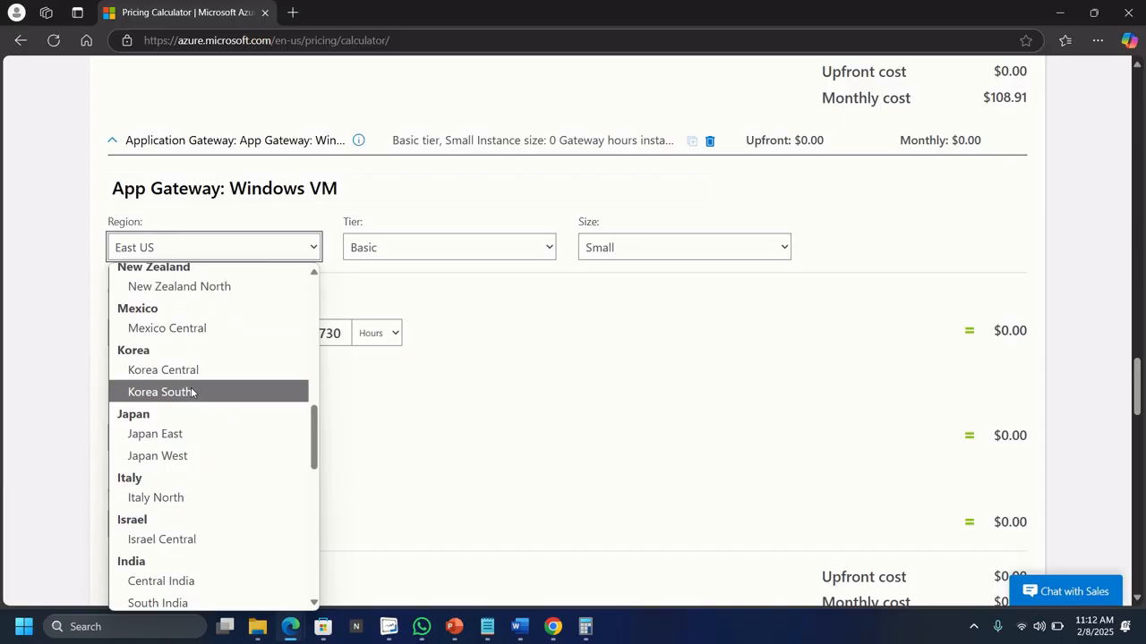
scroll(191, 392, "down", 3)
scroll(191, 392, "down", 3)
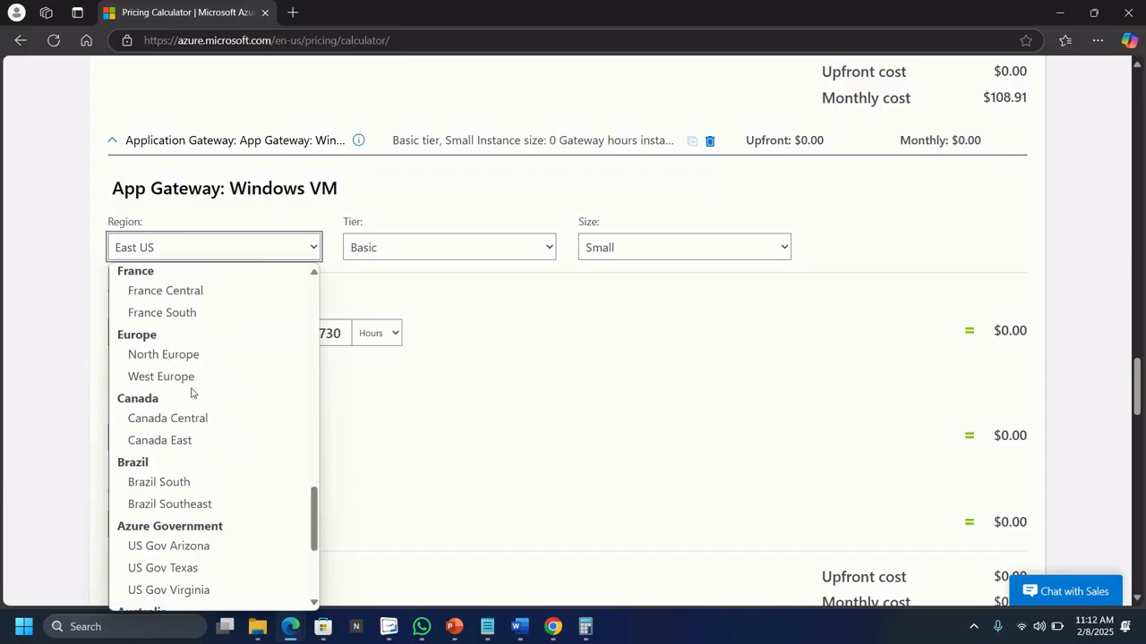
left_click(184, 346)
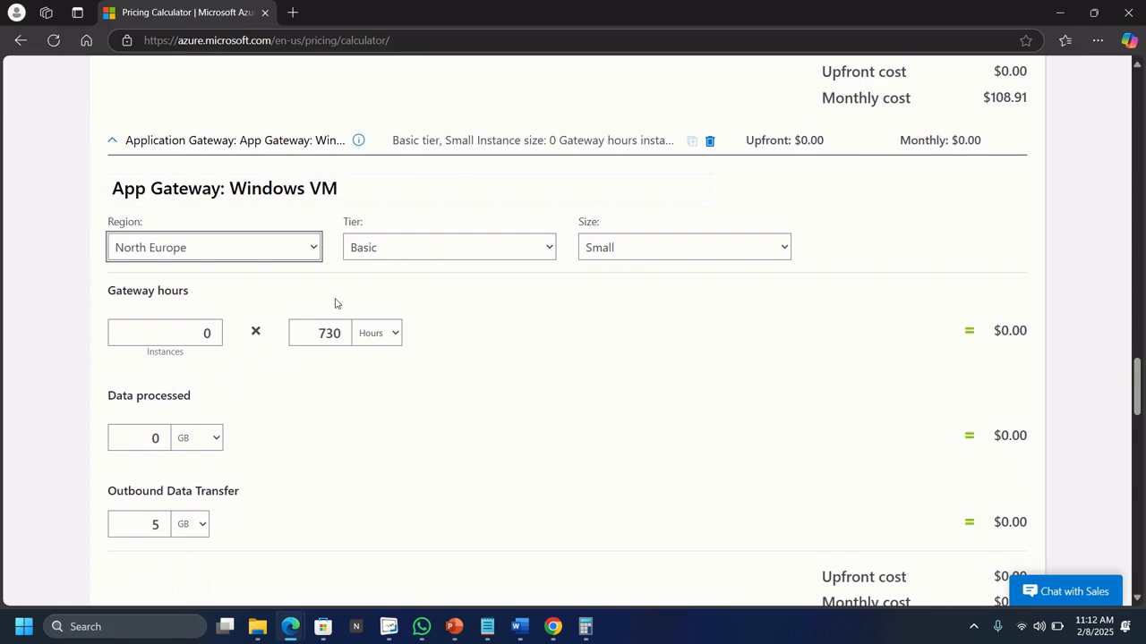
double_click(211, 336)
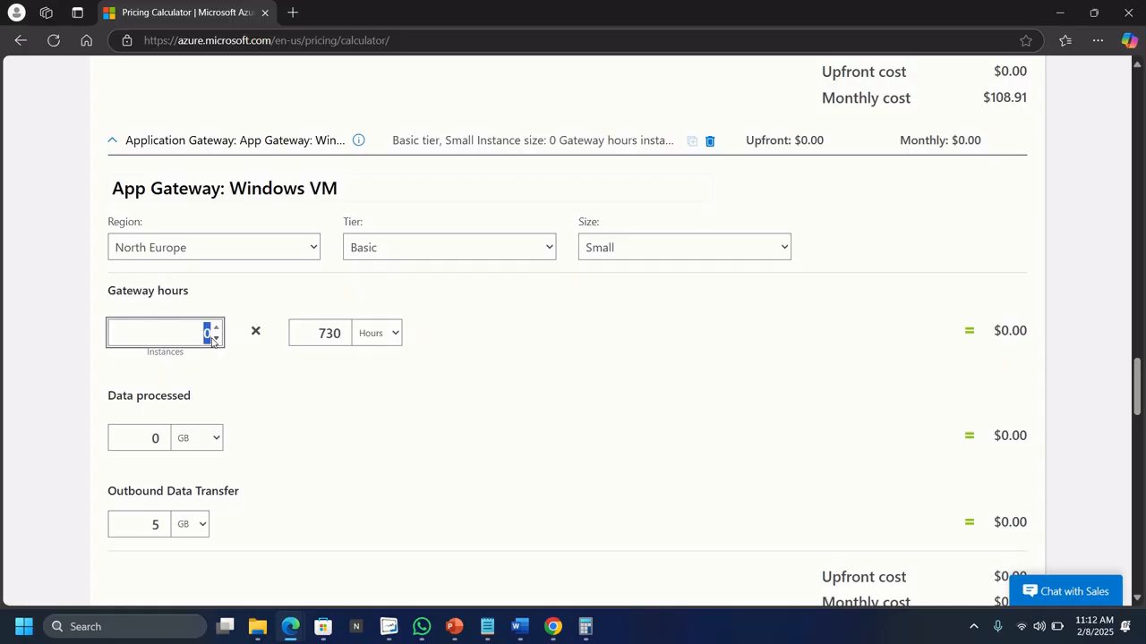
type("365")
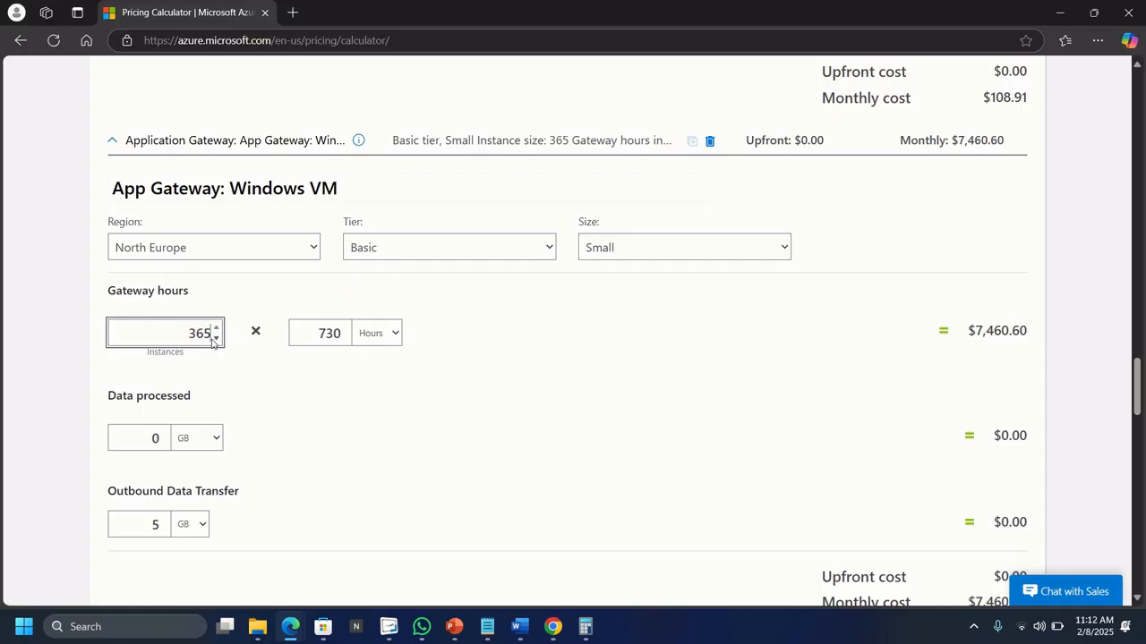
key("BackSpace")
key("BackSpace")
key("BackSpace")
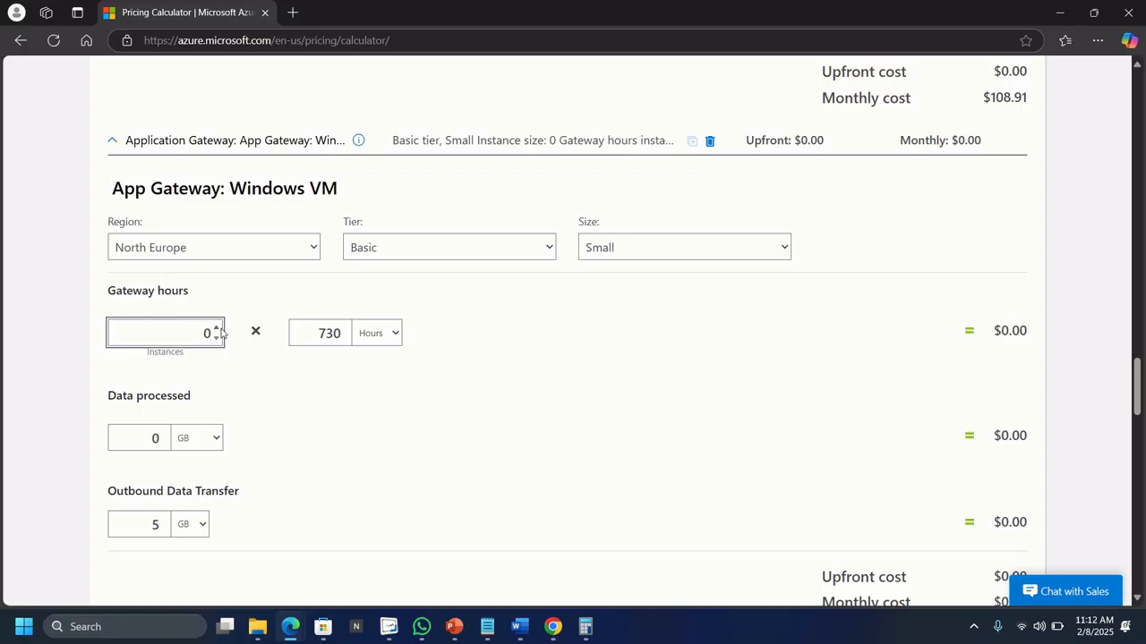
Set the Application Gateway's gateway hours to 1 instance for 365 hours.
left_click(216, 329)
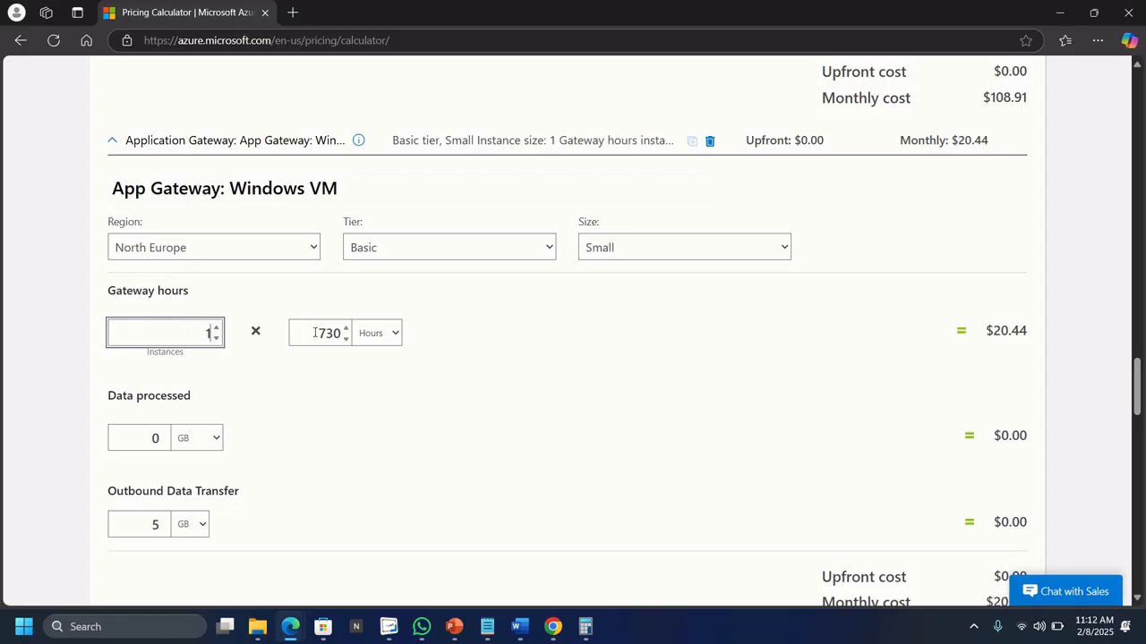
left_click_drag(313, 333, 346, 333)
type("365")
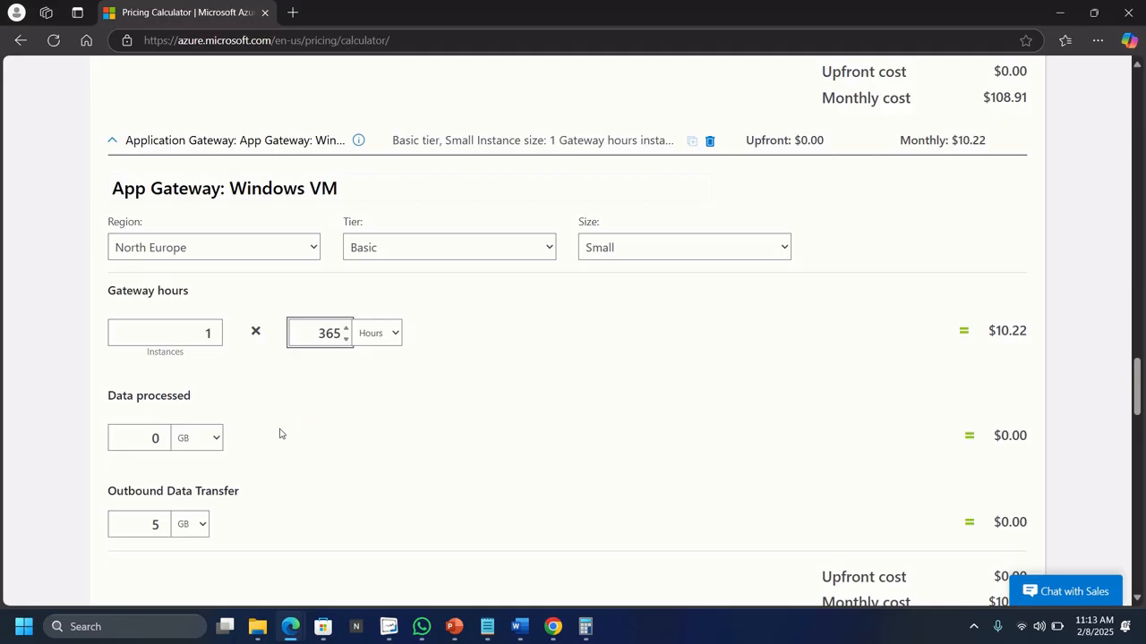
Set the Application Gateway's processed data to 50 GB.
left_click(148, 441)
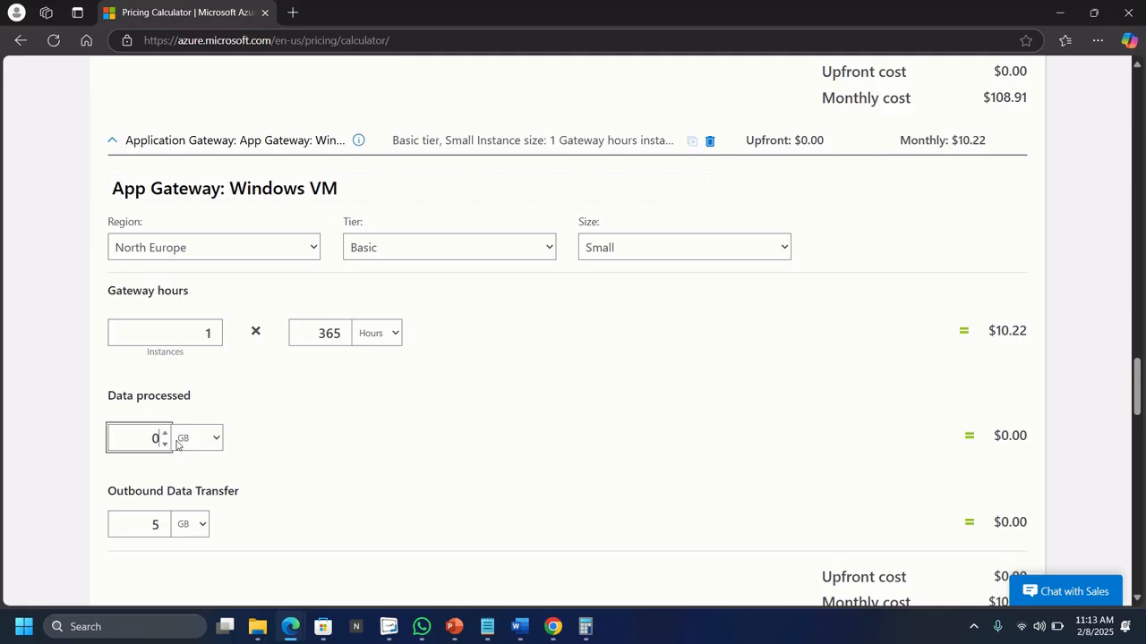
type("50")
key("Left")
key("BackSpace")
scroll(253, 510, "down", 1)
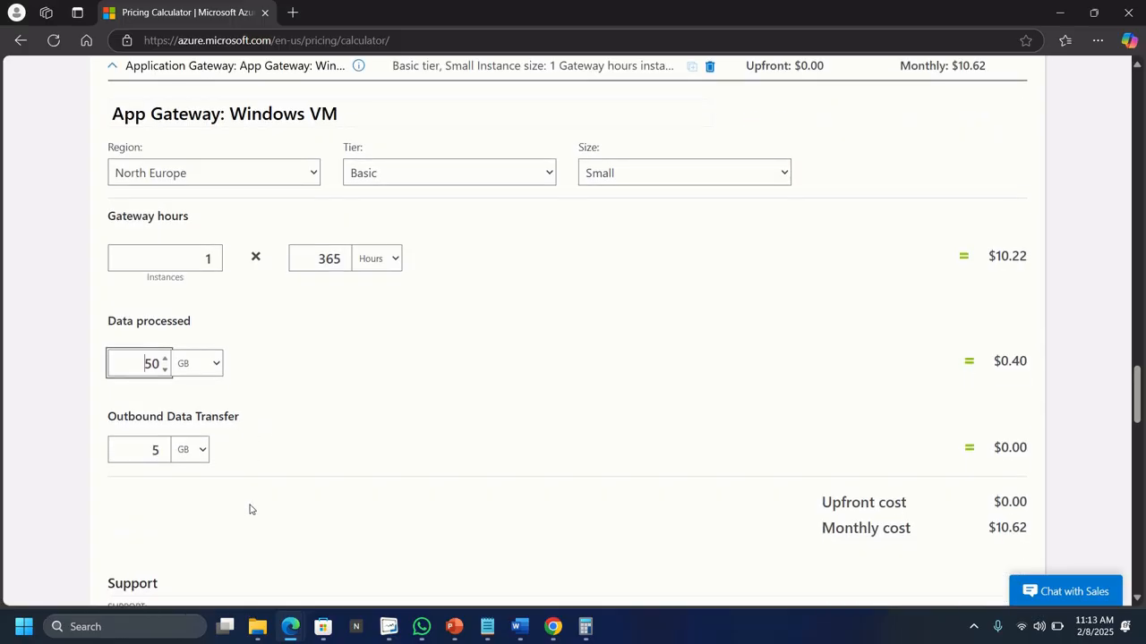
Set the Application Gateway's outbound data transfer to 50 GB.
left_click(158, 452)
type("0")
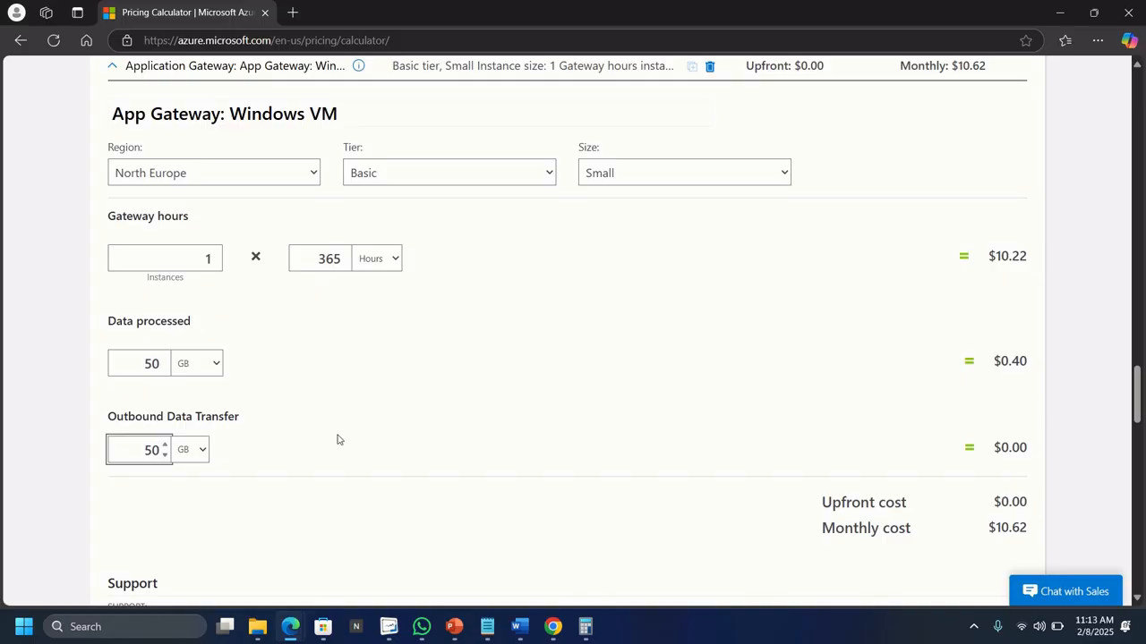
Review the support plan, licensing program and total estimated monthly cost, plus the monthly cost of the Windows VM entry.
scroll(545, 375, "down", 3)
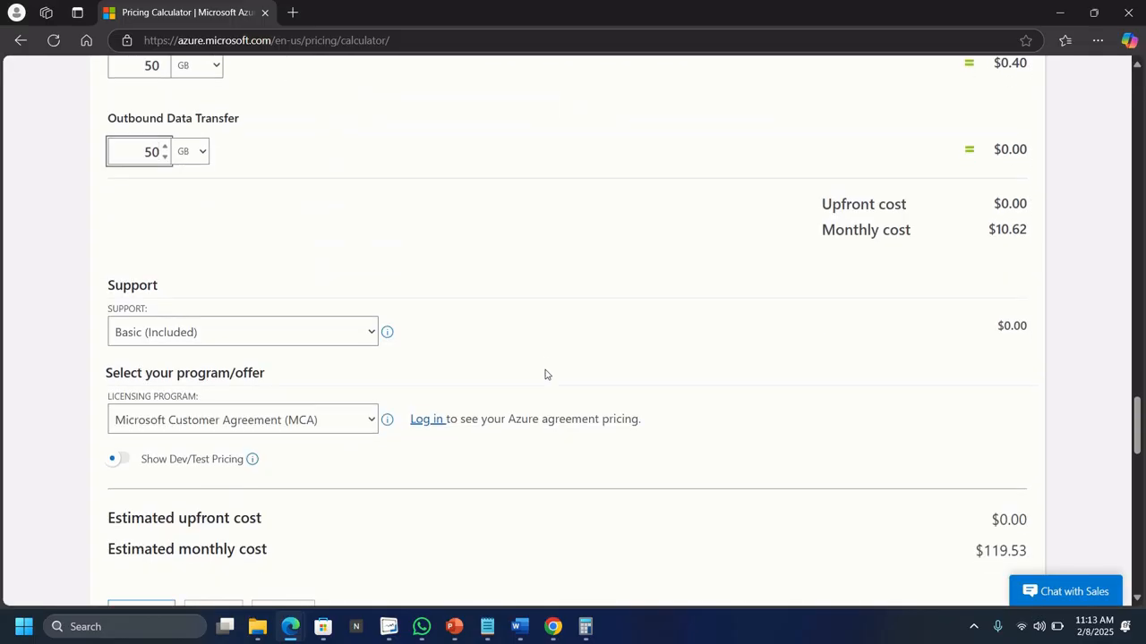
scroll(546, 374, "down", 2)
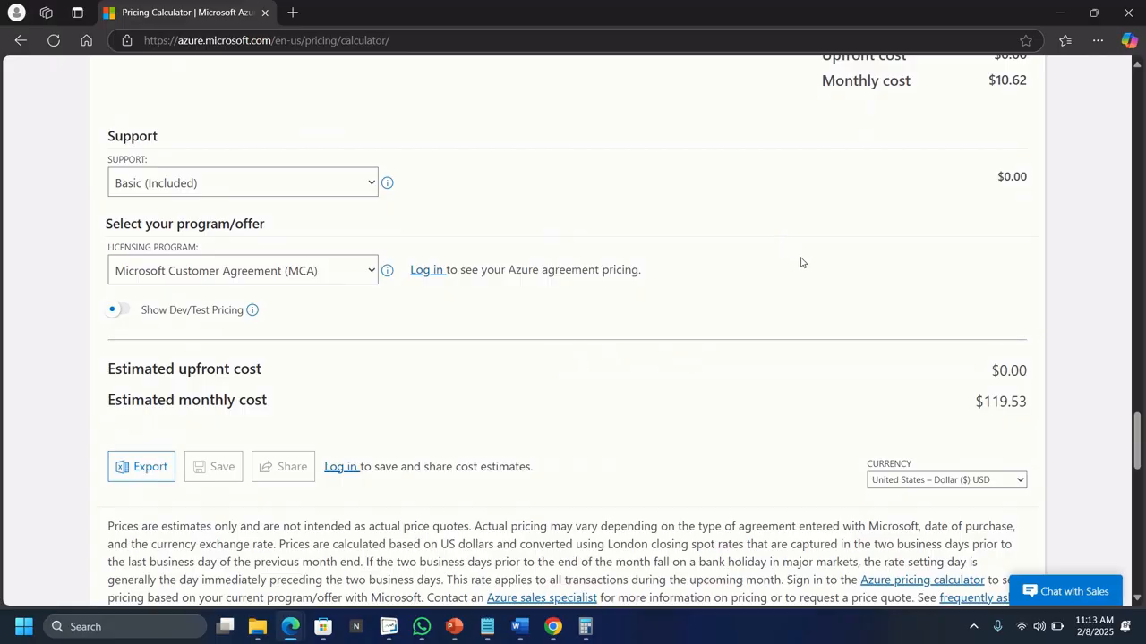
scroll(803, 261, "up", 2)
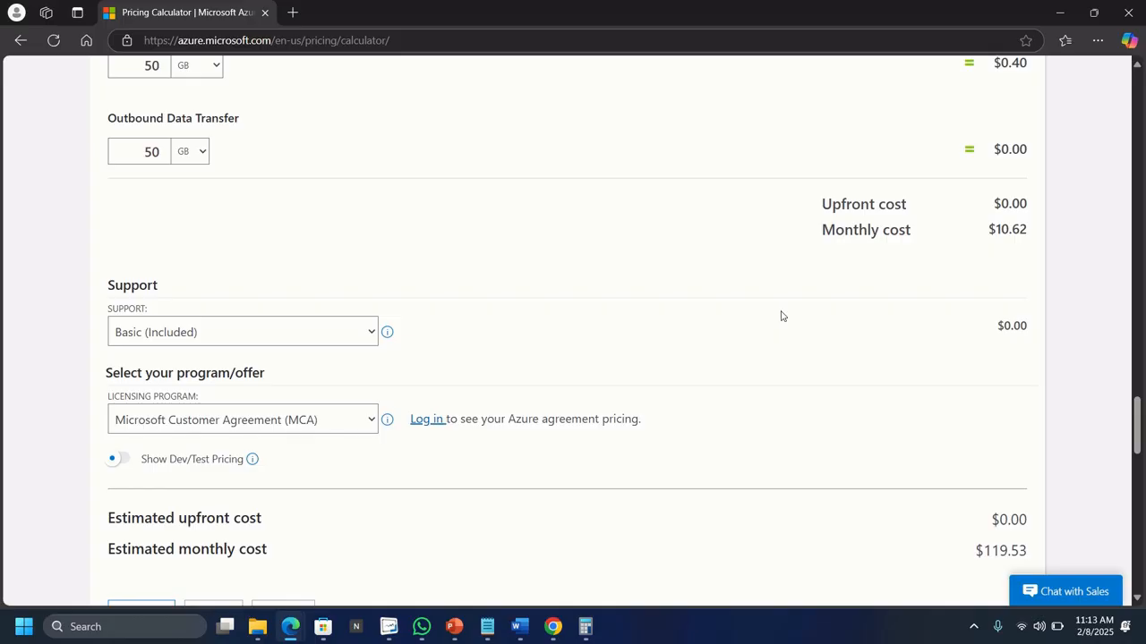
scroll(784, 313, "down", 2)
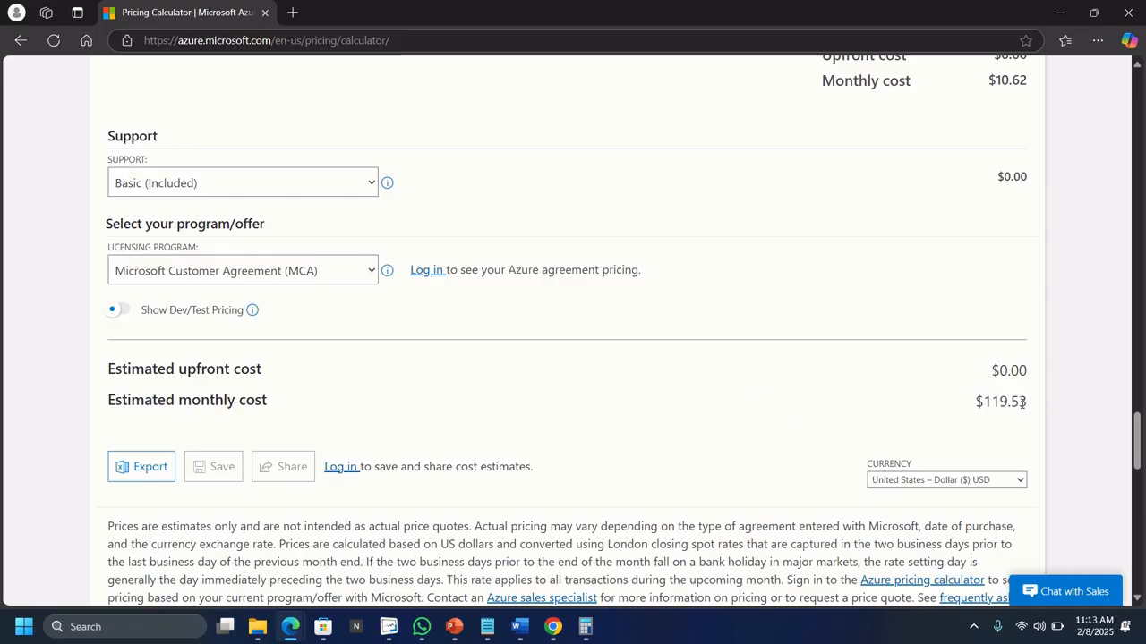
scroll(1022, 403, "up", 15)
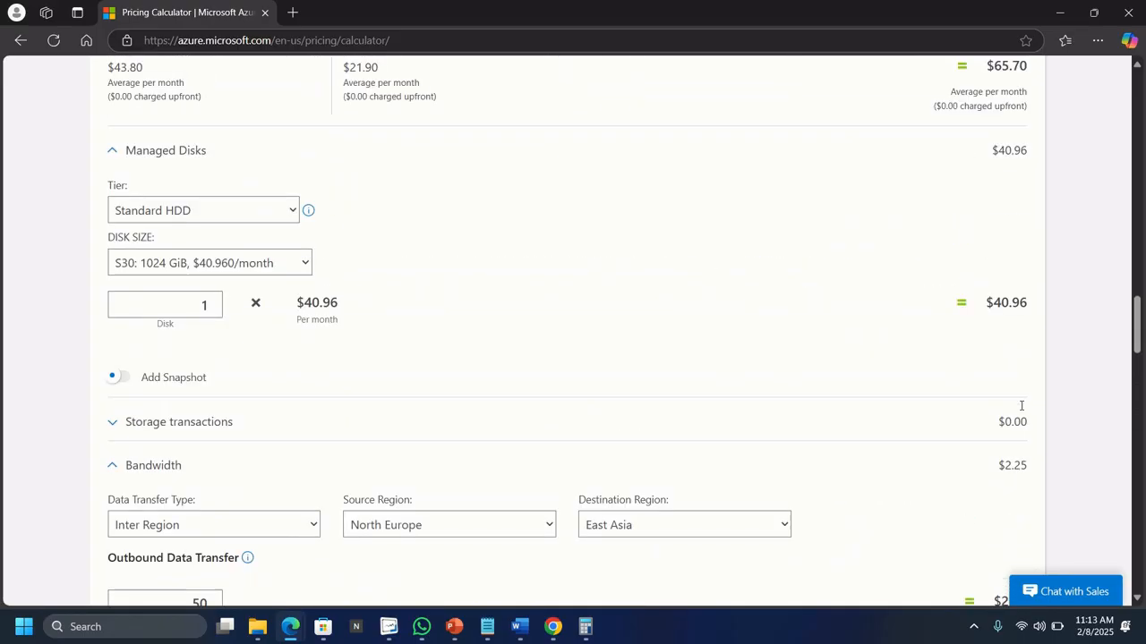
scroll(1021, 407, "up", 20)
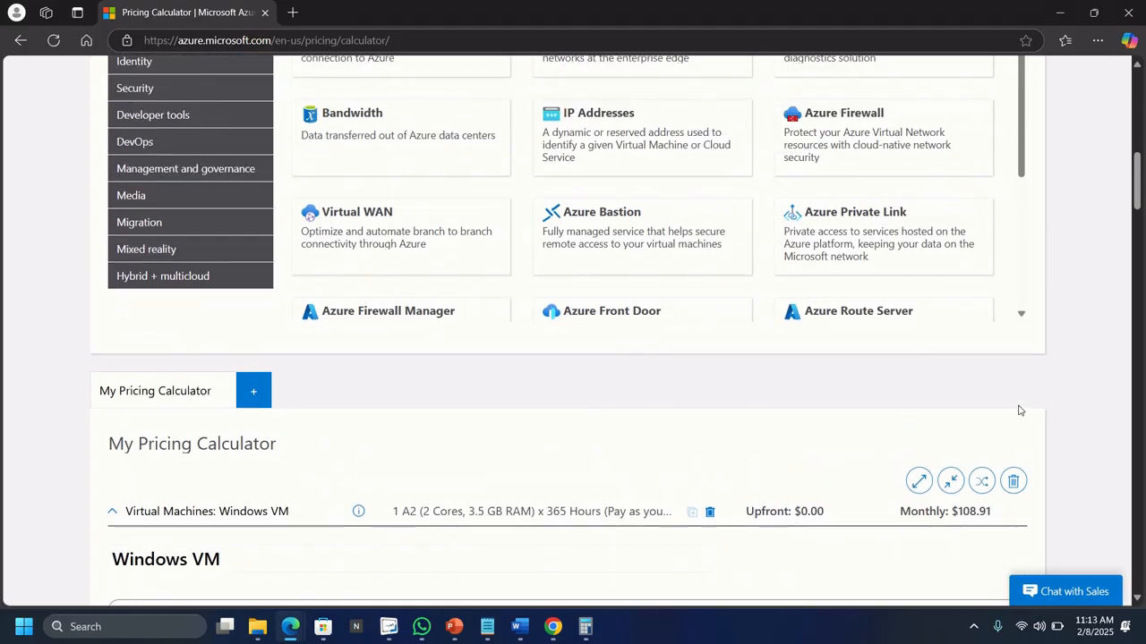
scroll(1019, 410, "up", 2)
scroll(1019, 410, "down", 7)
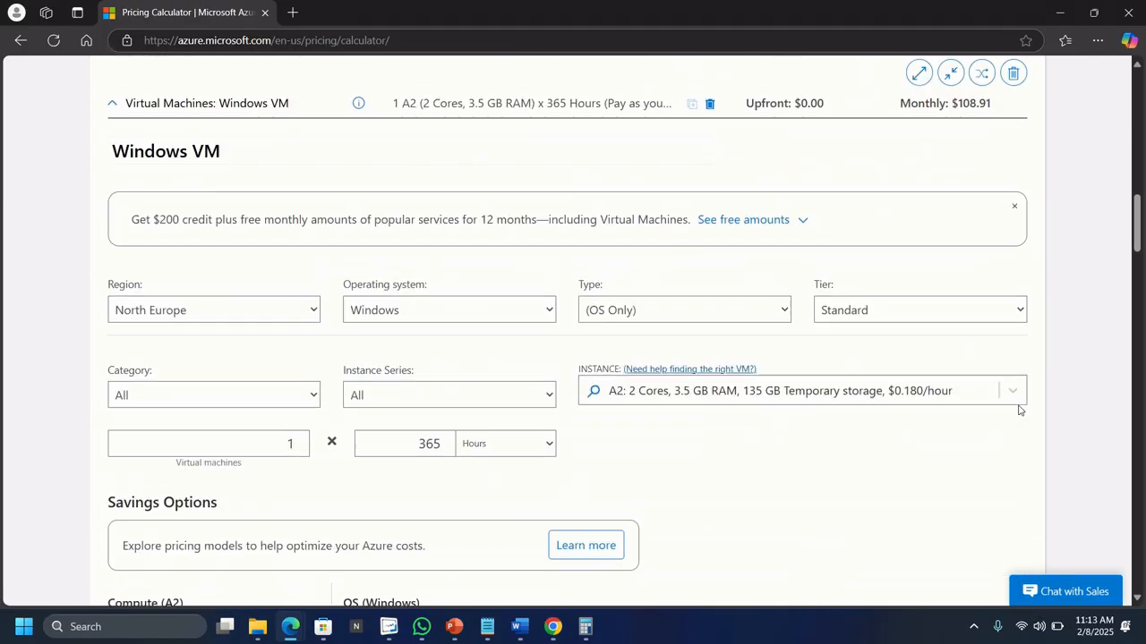
scroll(1019, 410, "up", 1)
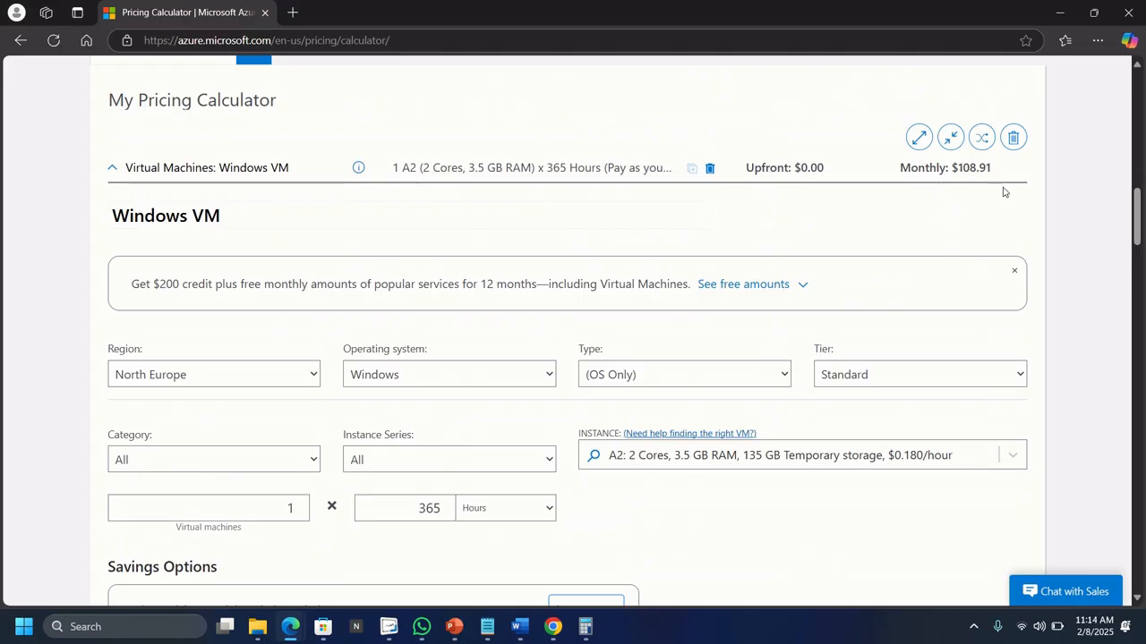
Examine how compute, Windows licence, managed disk and bandwidth charges make up the Windows VM's monthly cost.
scroll(1018, 249, "down", 3)
scroll(1017, 249, "down", 8)
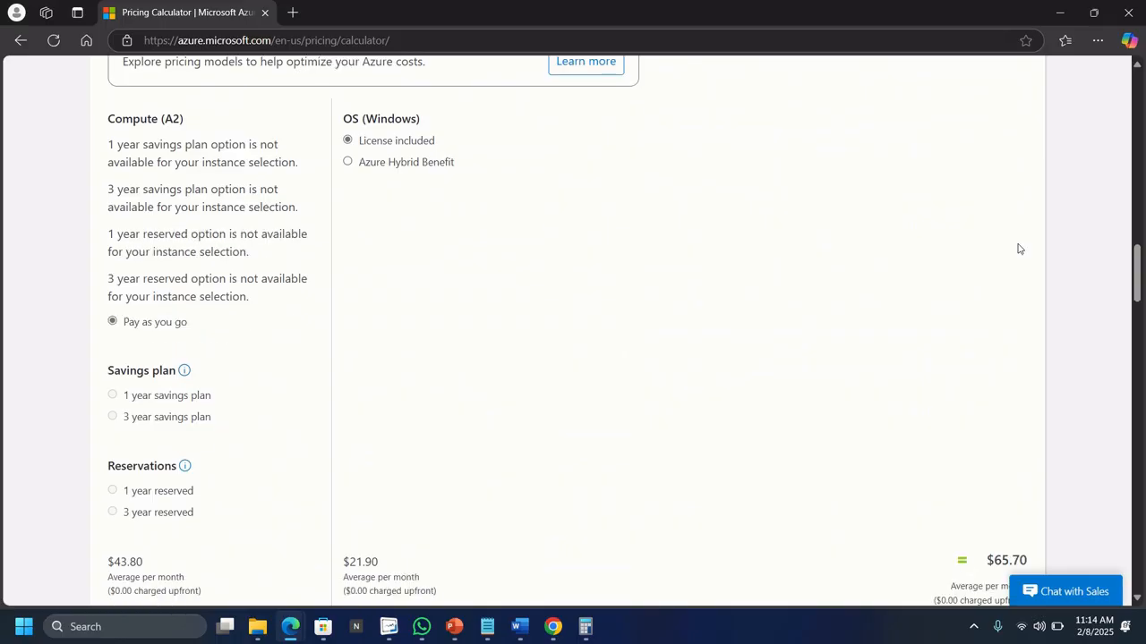
scroll(1018, 248, "up", 2)
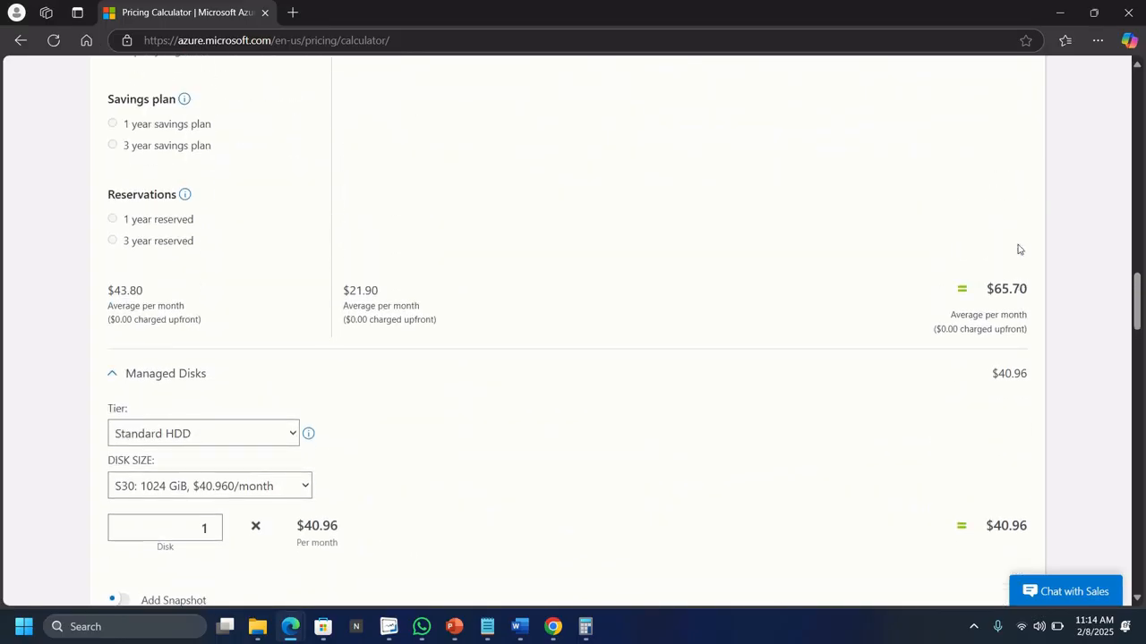
scroll(1018, 249, "up", 6)
scroll(1018, 249, "down", 3)
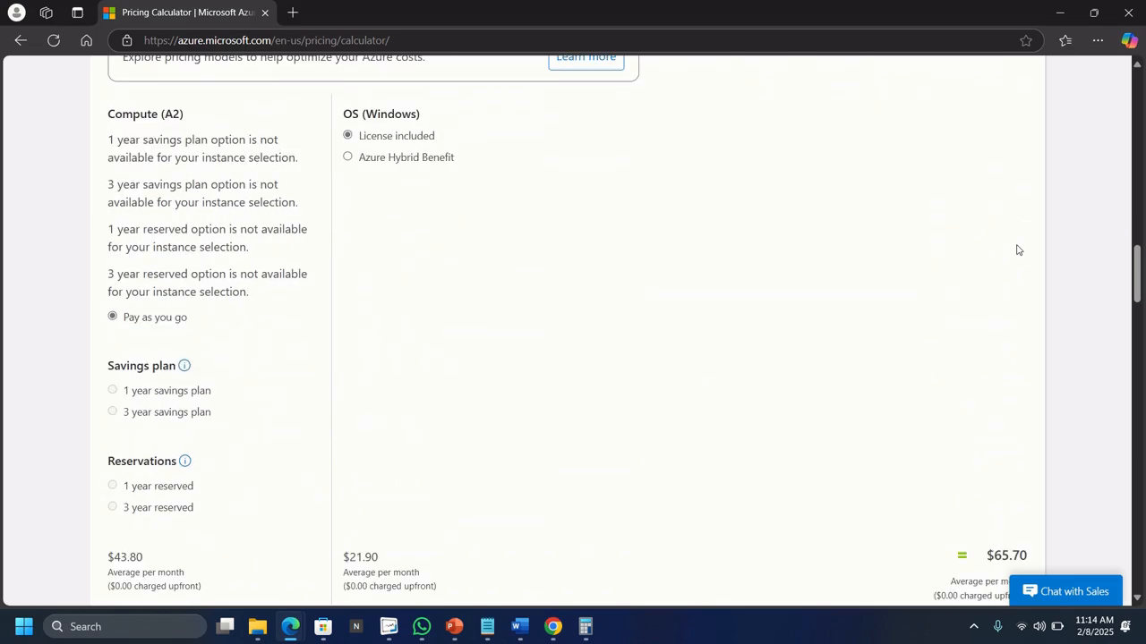
scroll(1017, 250, "down", 4)
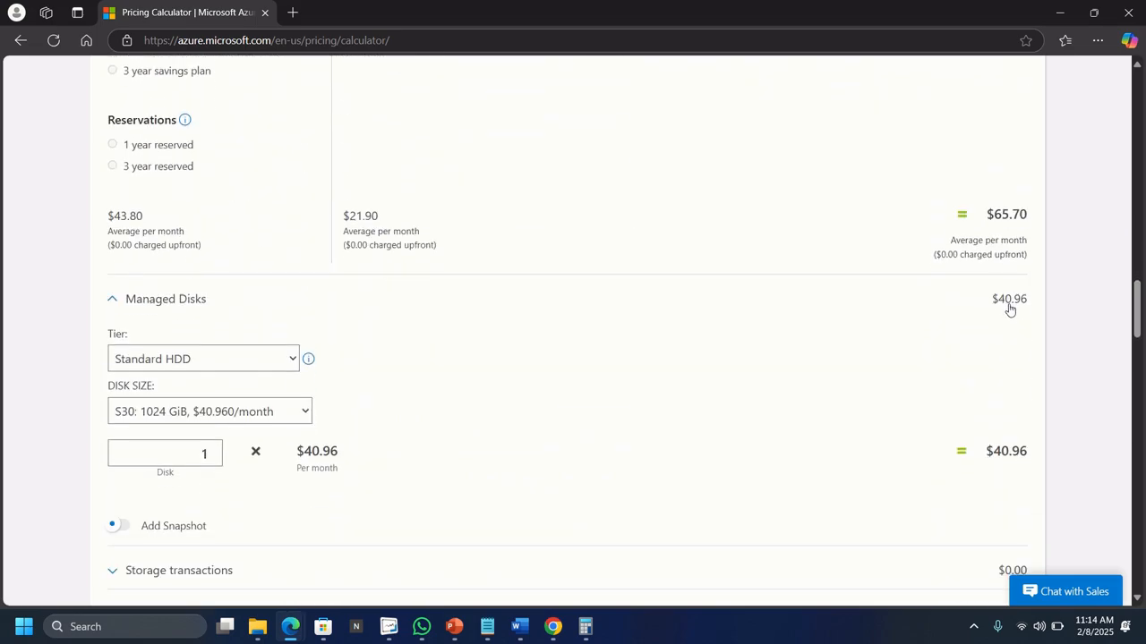
scroll(1015, 309, "down", 1)
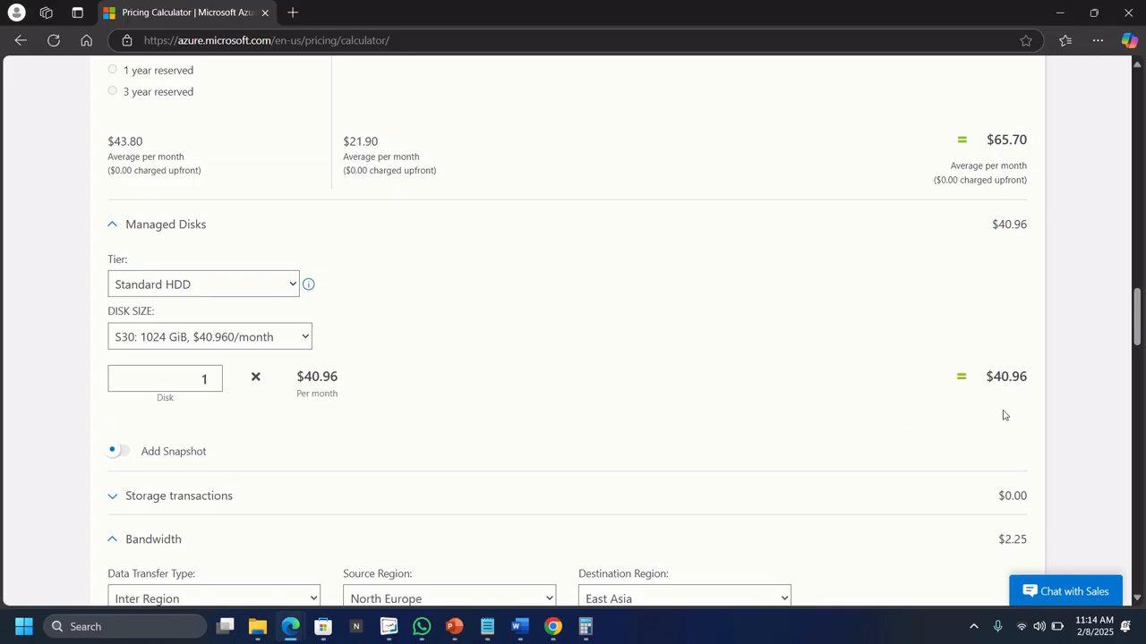
scroll(1009, 419, "up", 2)
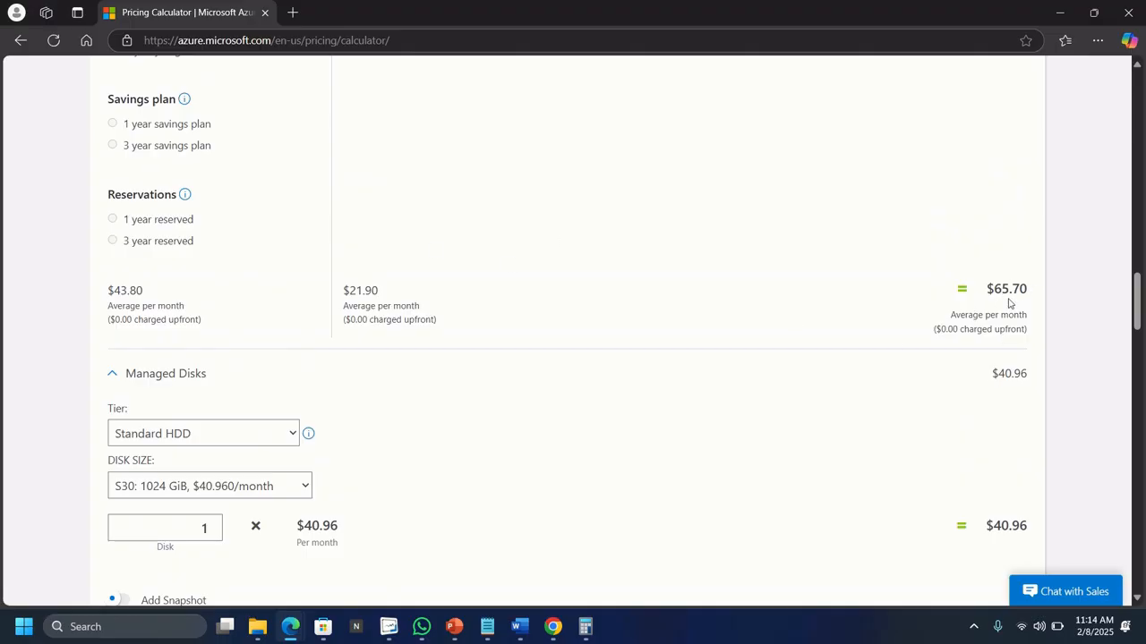
scroll(995, 331, "up", 10)
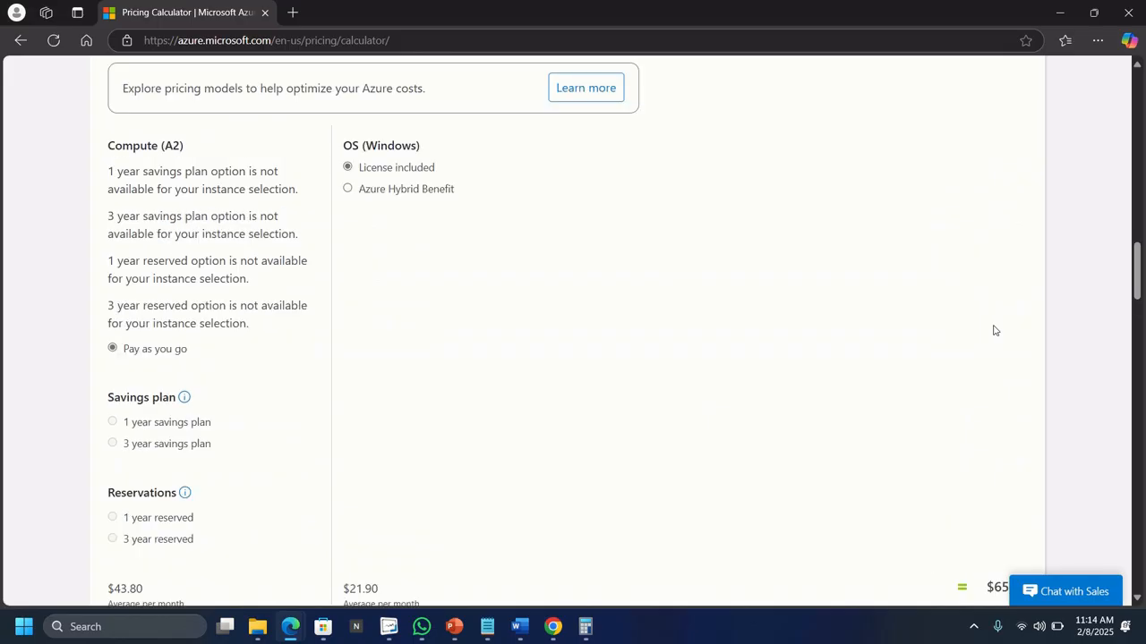
scroll(995, 331, "up", 1)
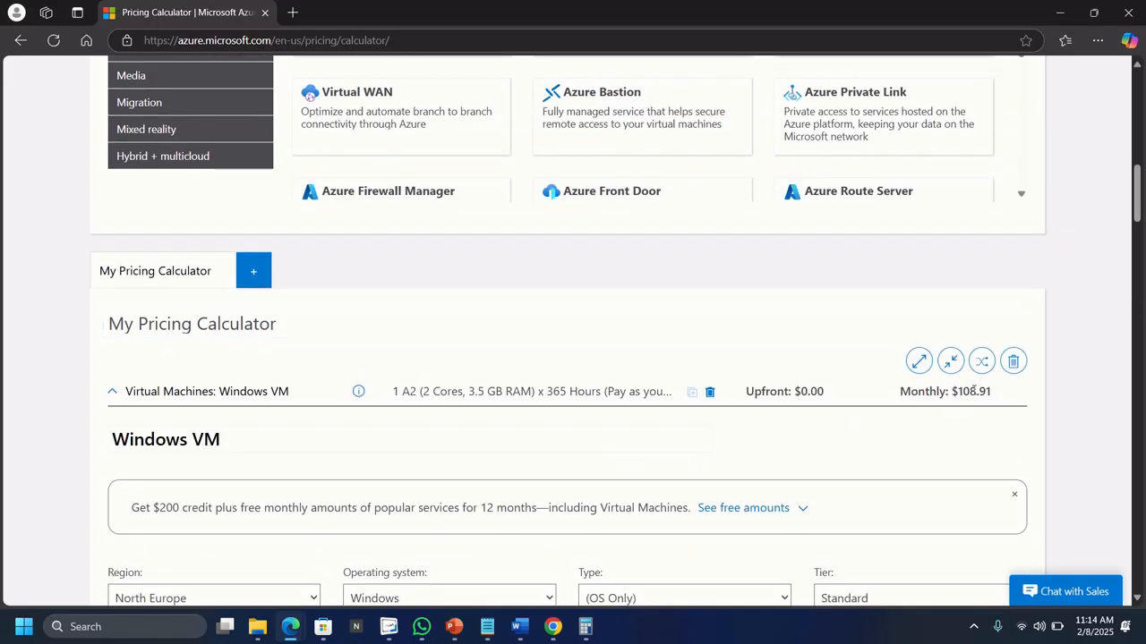
scroll(1013, 438, "down", 9)
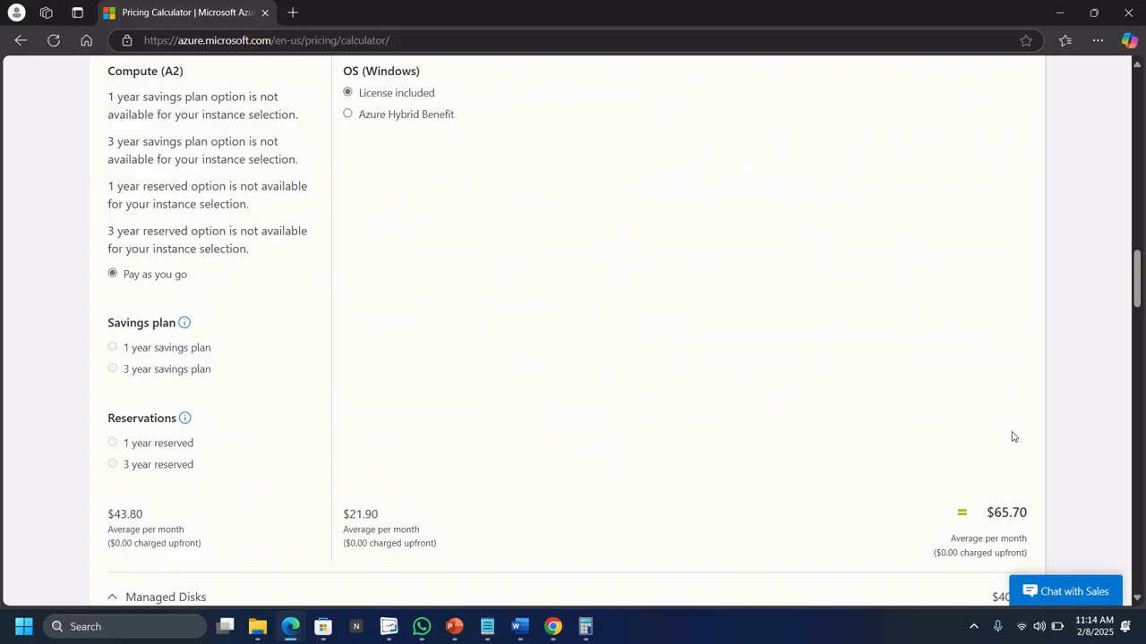
scroll(1012, 436, "down", 6)
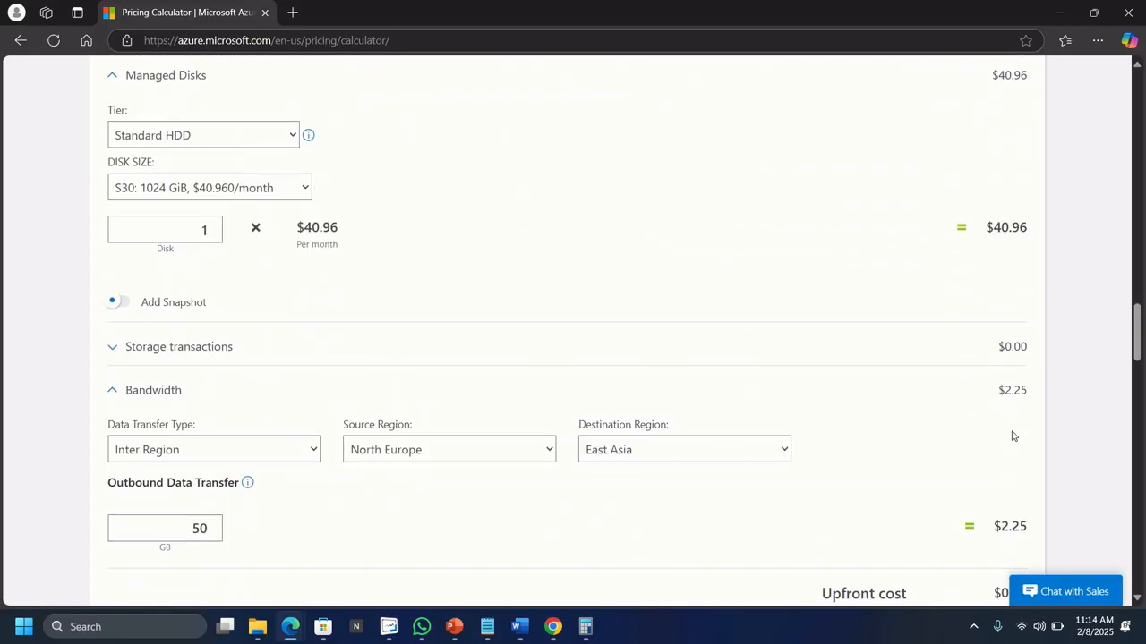
scroll(1012, 434, "down", 1)
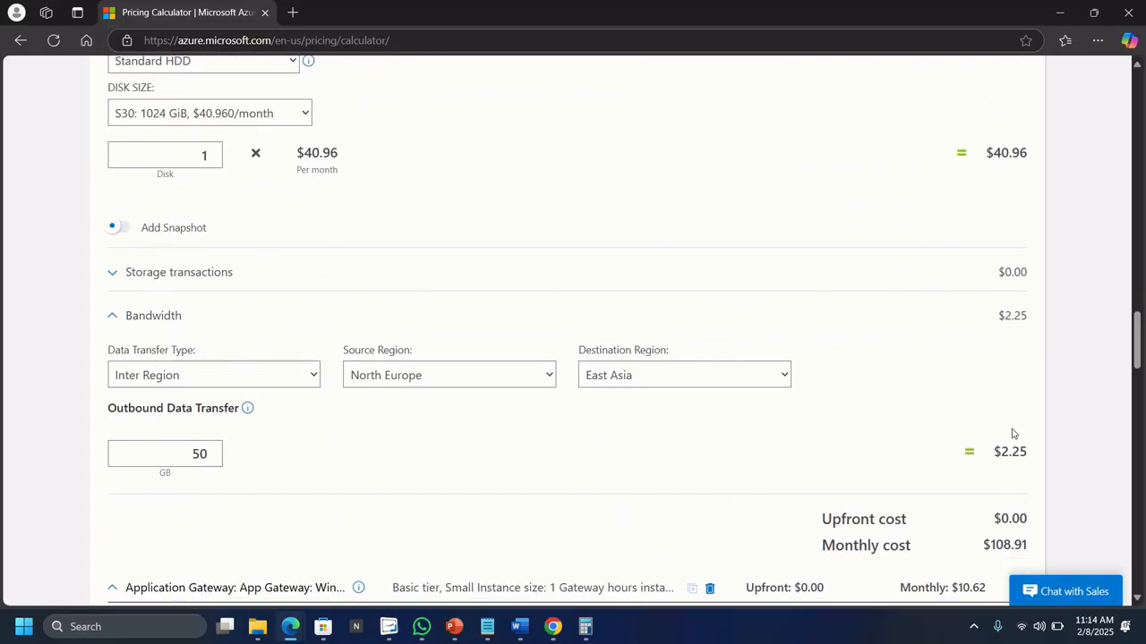
scroll(1013, 434, "down", 1)
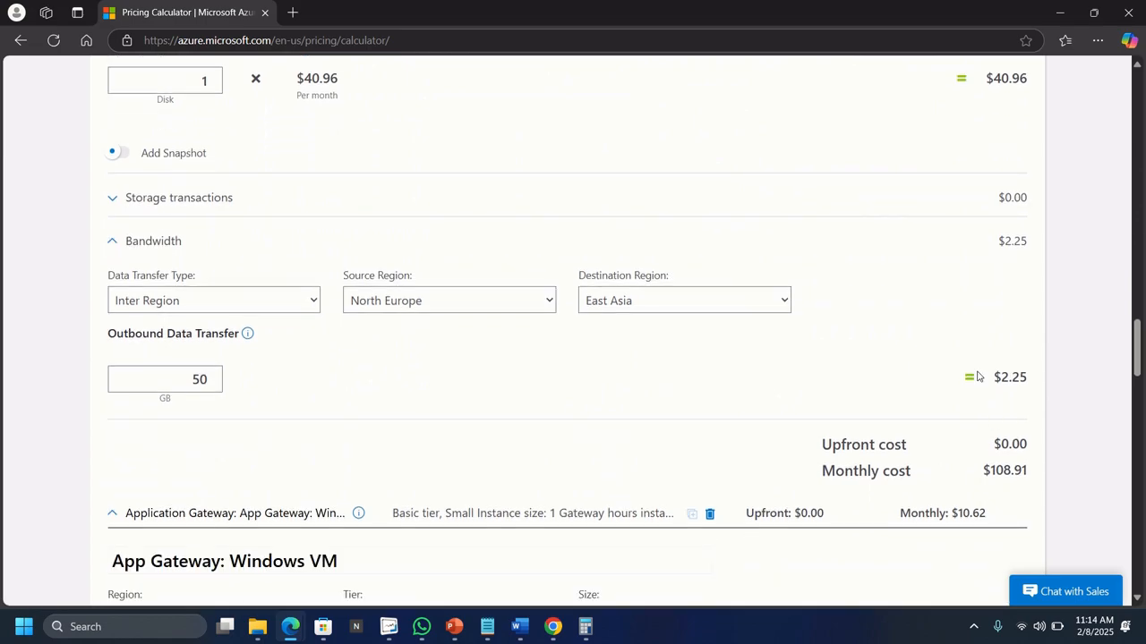
scroll(975, 367, "up", 1)
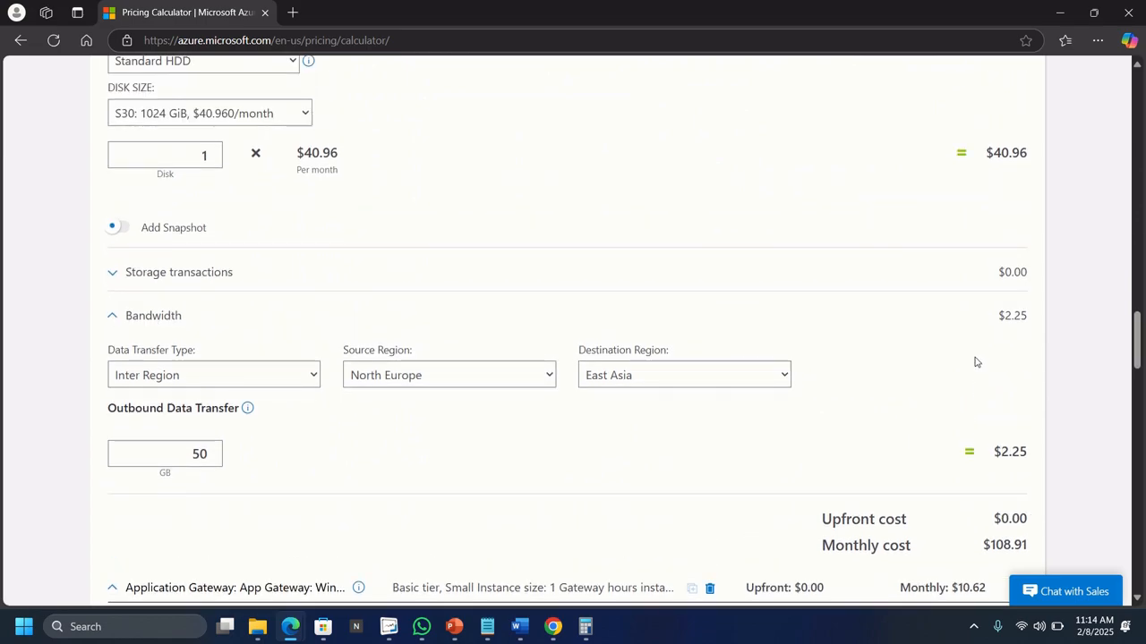
Examine the Application Gateway's cost breakdown and compare both services' monthly costs with the overall estimate.
scroll(976, 362, "down", 5)
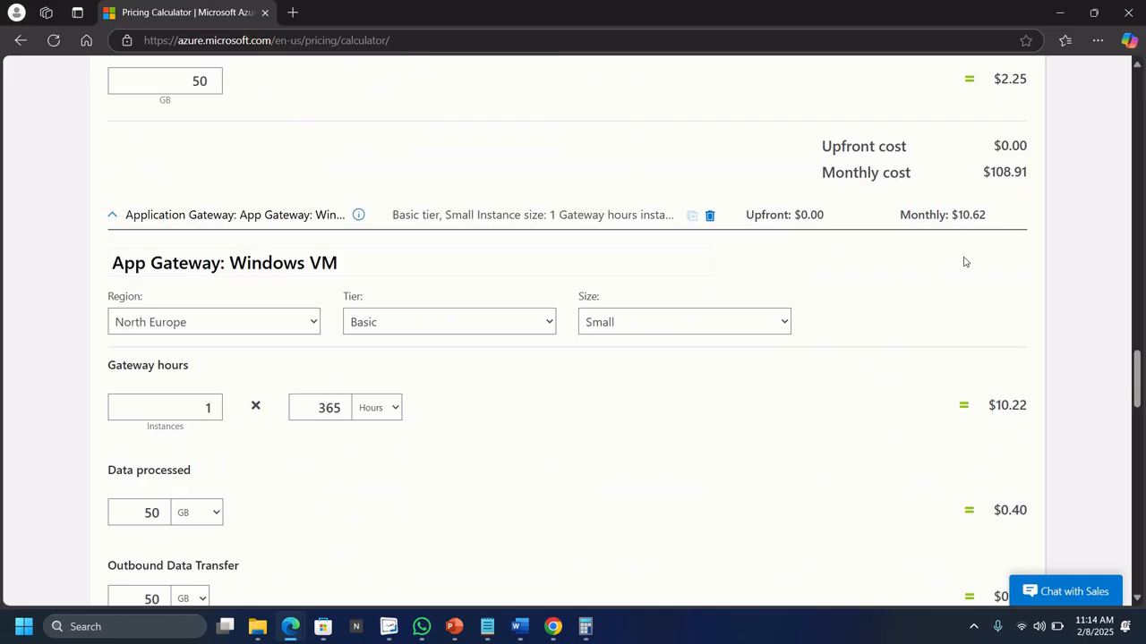
scroll(964, 272, "down", 3)
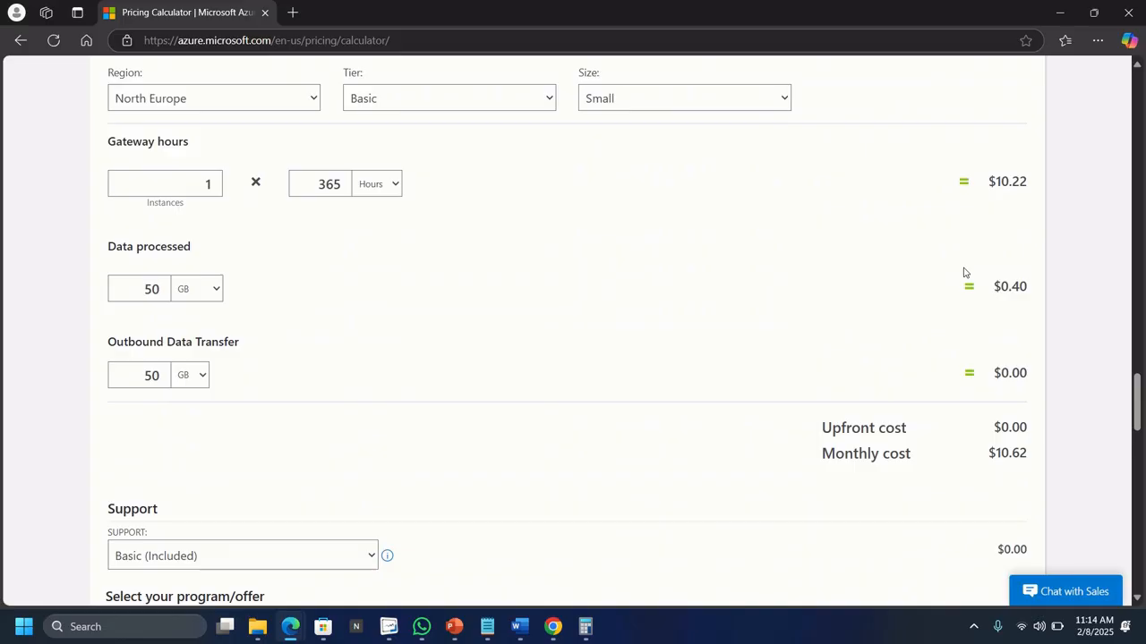
scroll(964, 272, "down", 4)
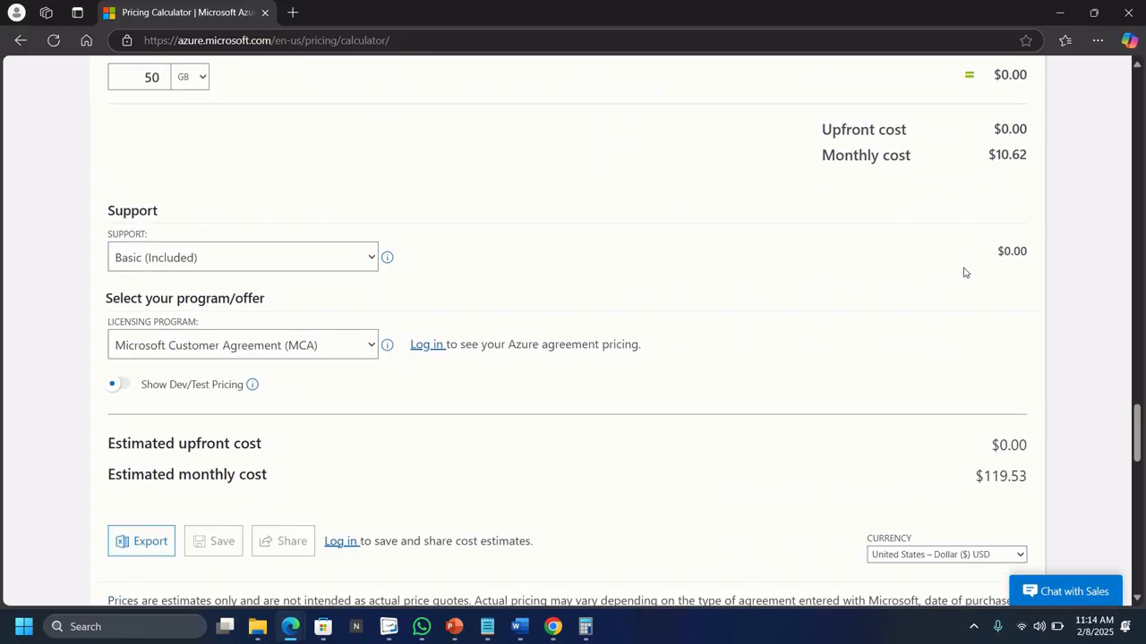
scroll(964, 272, "up", 20)
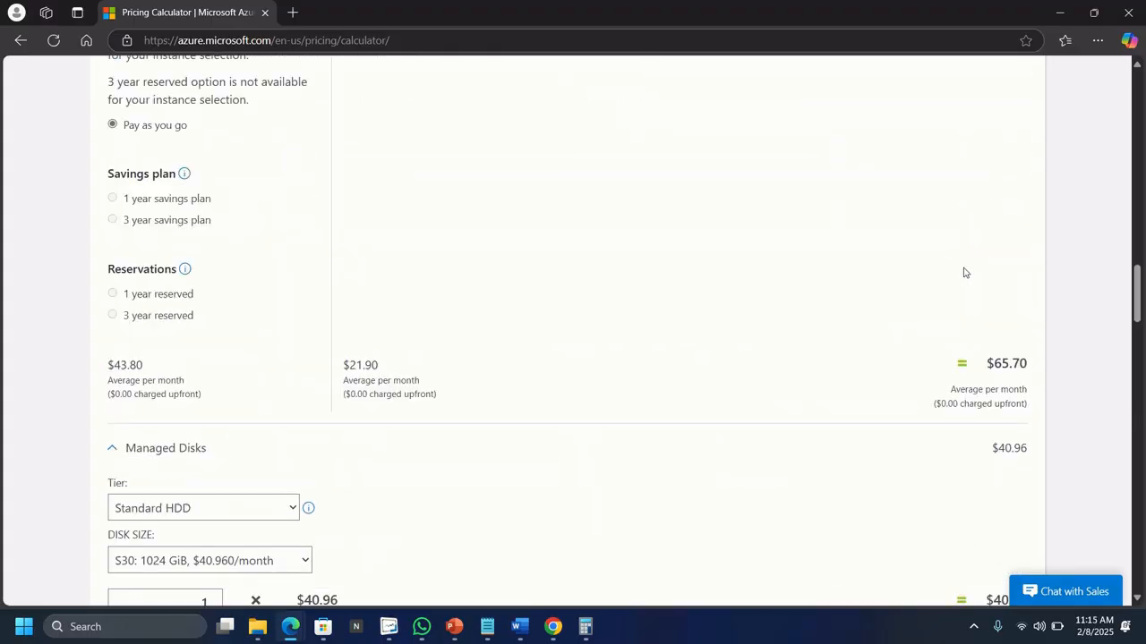
scroll(964, 272, "up", 10)
scroll(964, 272, "down", 2)
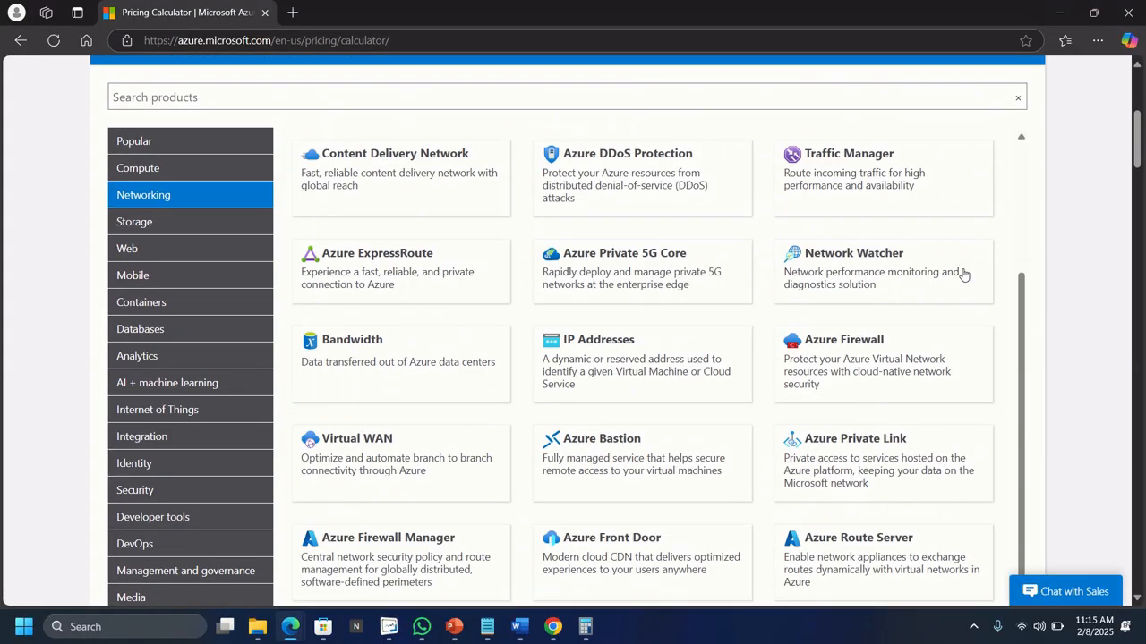
scroll(969, 293, "down", 8)
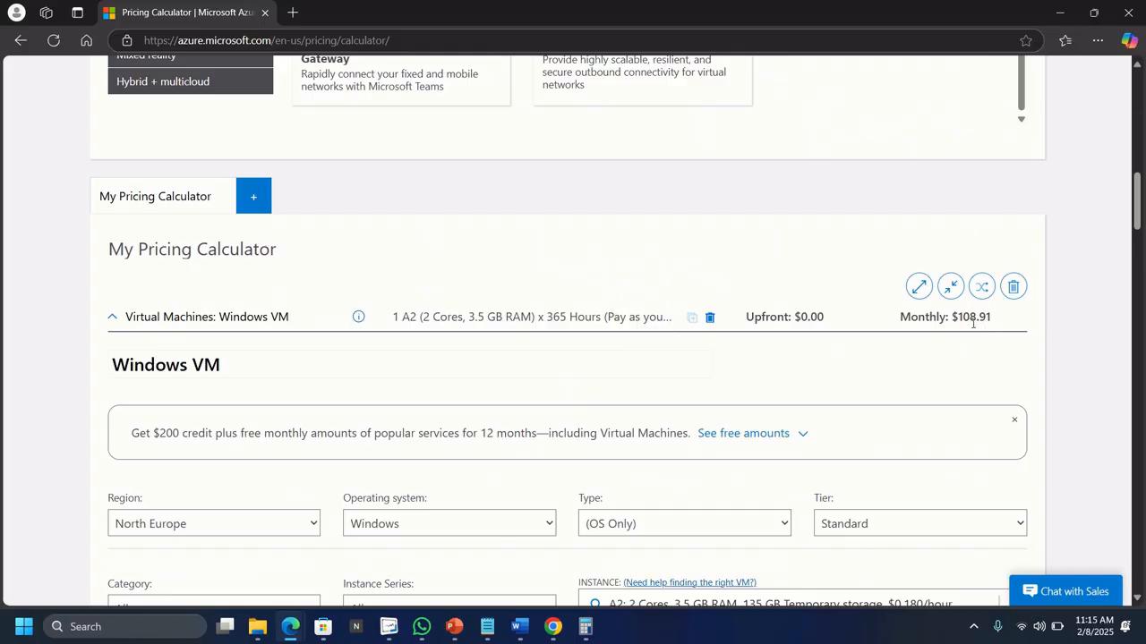
scroll(974, 324, "down", 20)
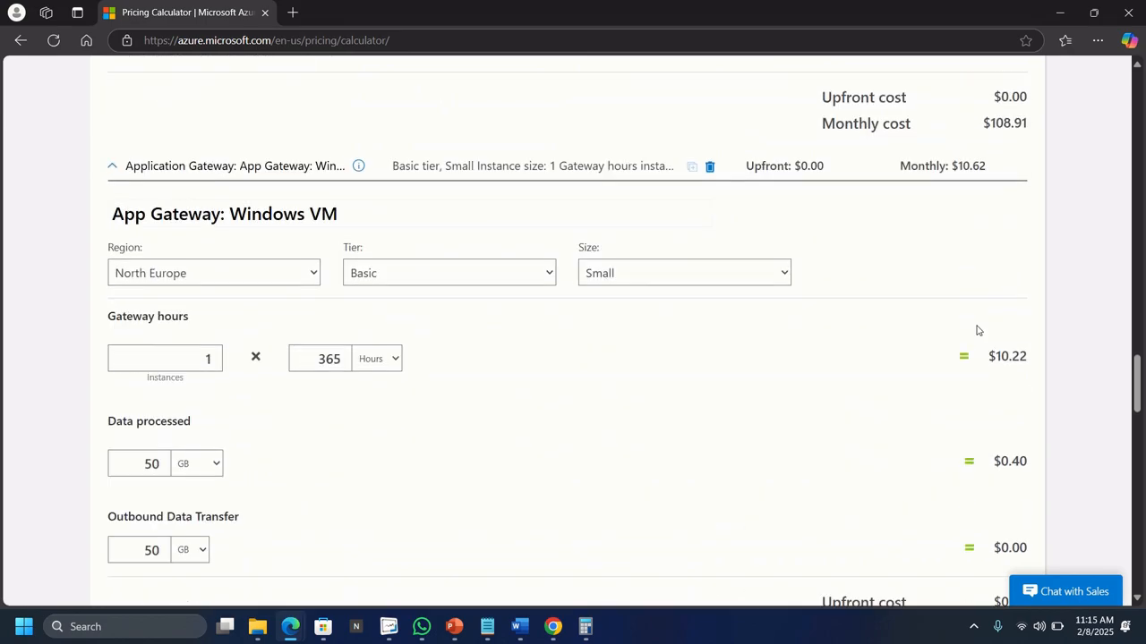
scroll(976, 330, "down", 2)
scroll(975, 328, "up", 3)
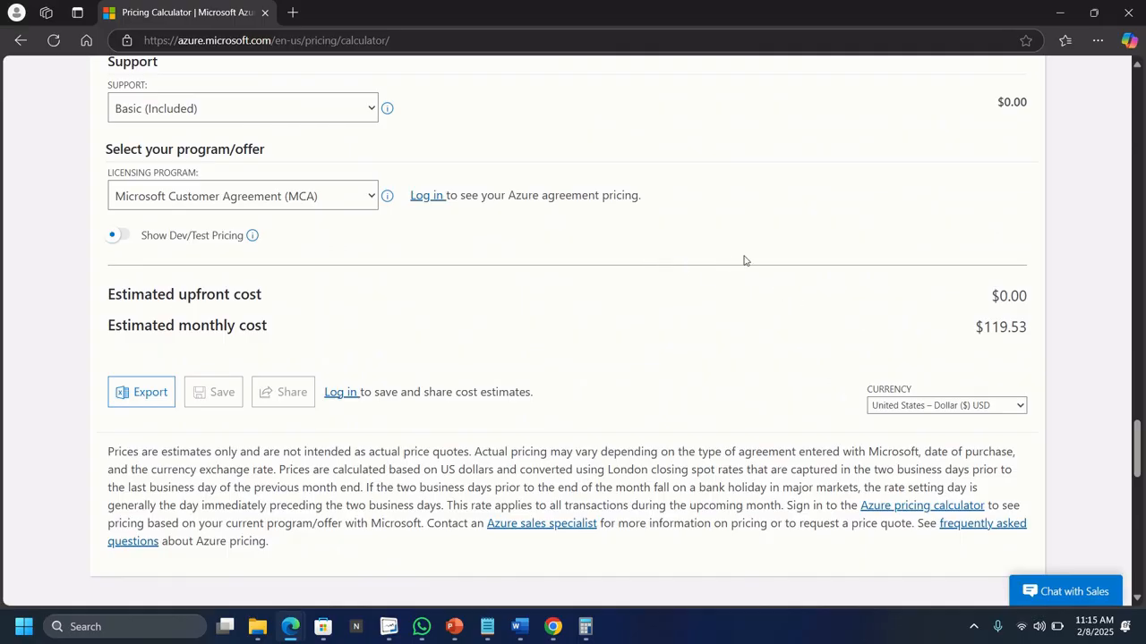
scroll(744, 260, "up", 5)
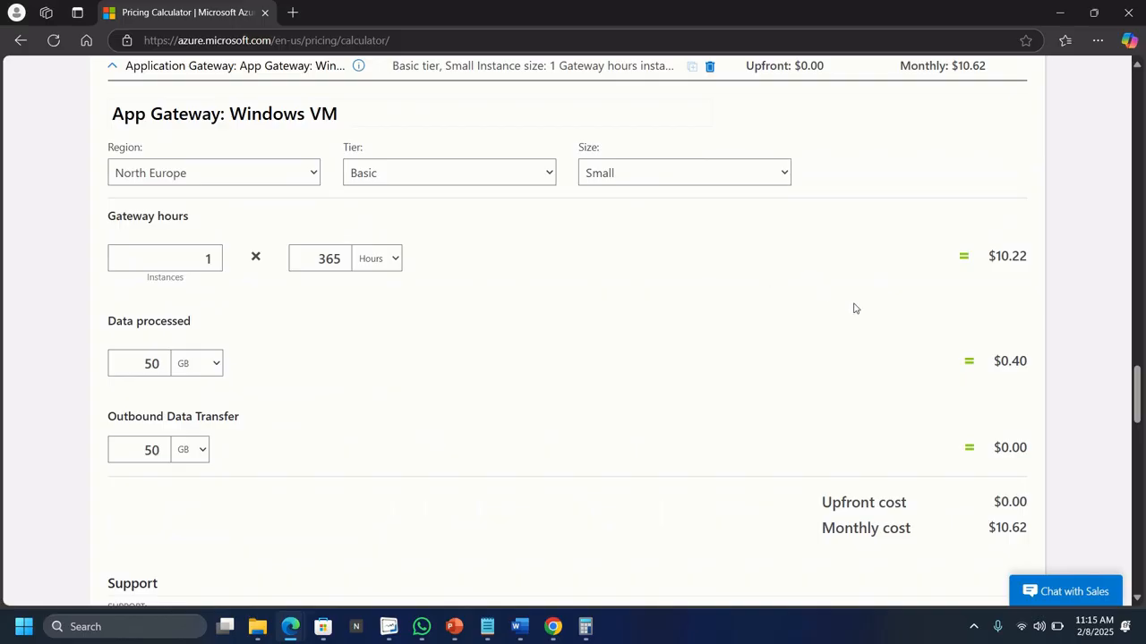
Set the estimate's currency to Euro Zone – Euro (€) EUR.
scroll(853, 308, "down", 5)
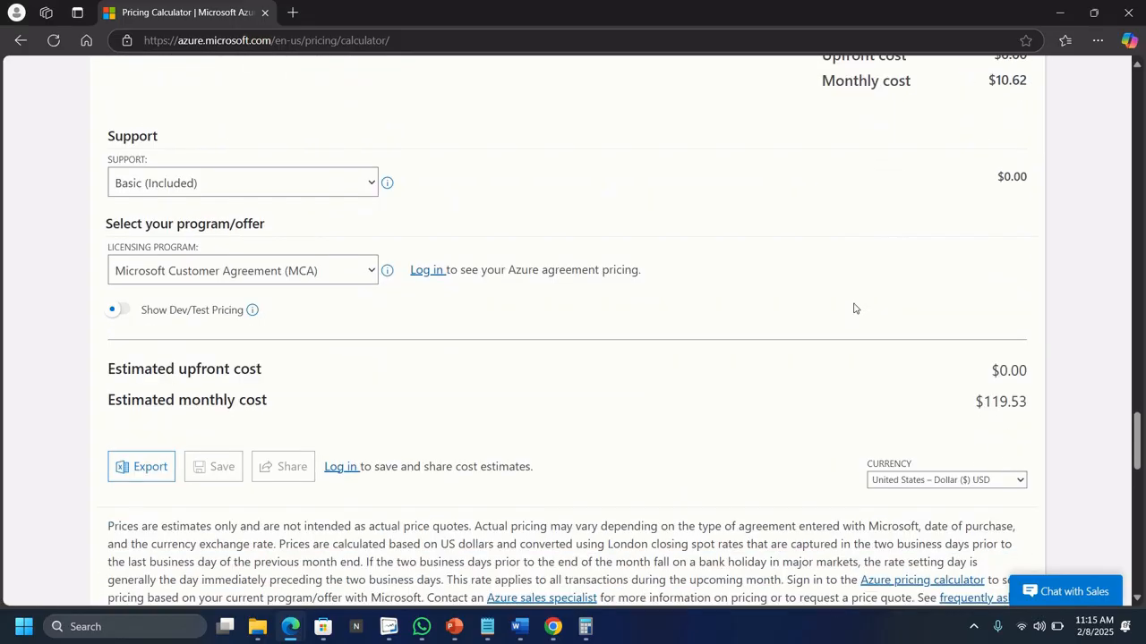
scroll(747, 388, "down", 1)
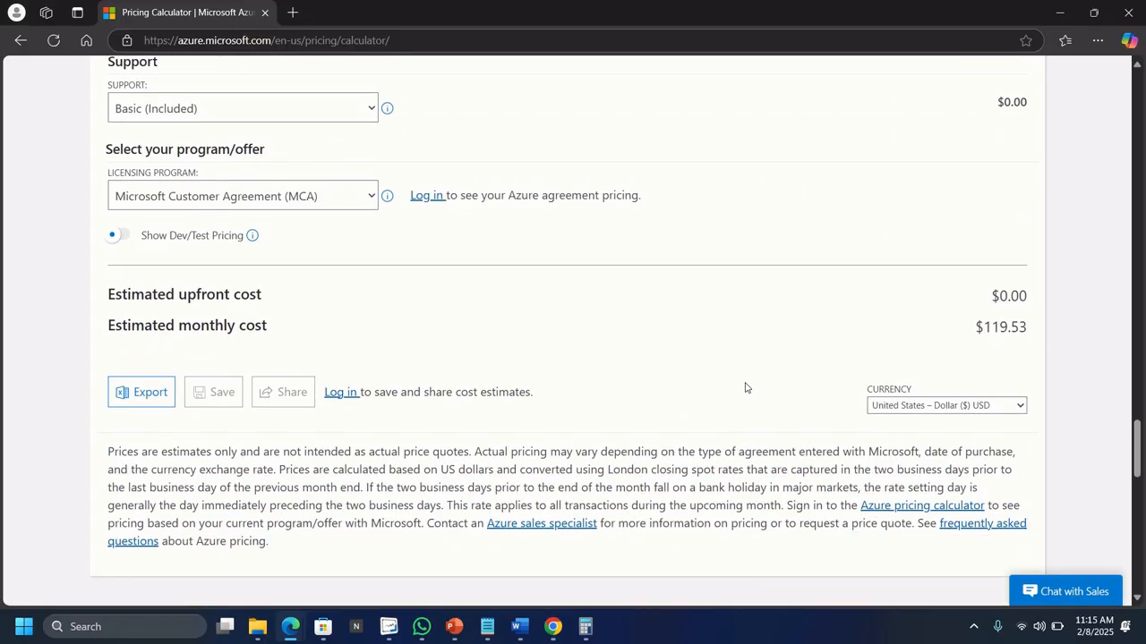
left_click(936, 407)
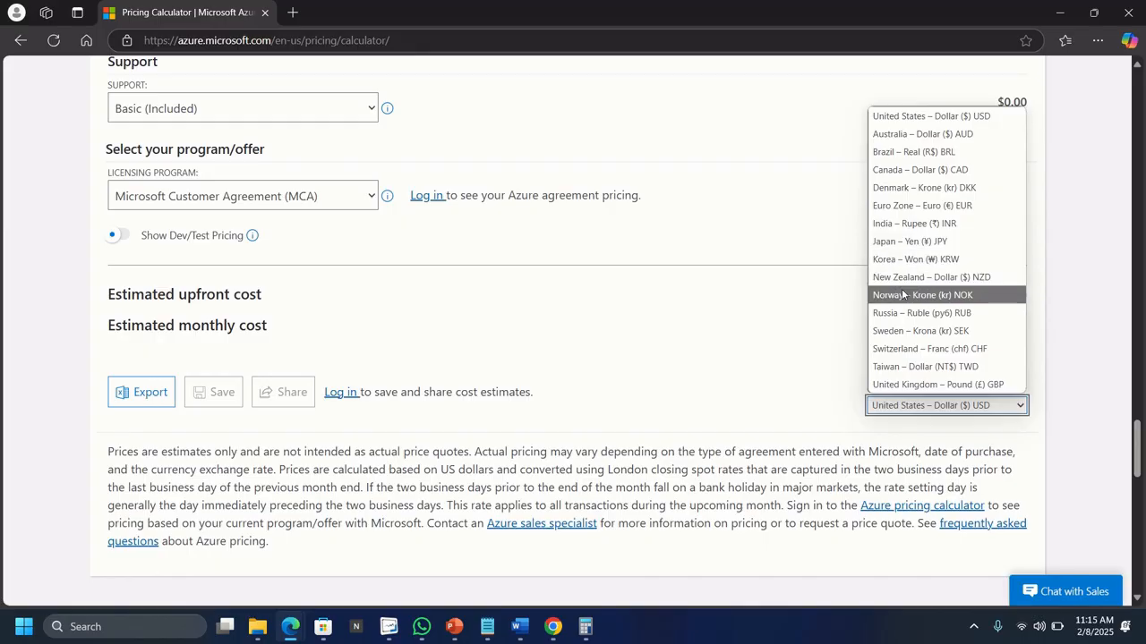
left_click(901, 207)
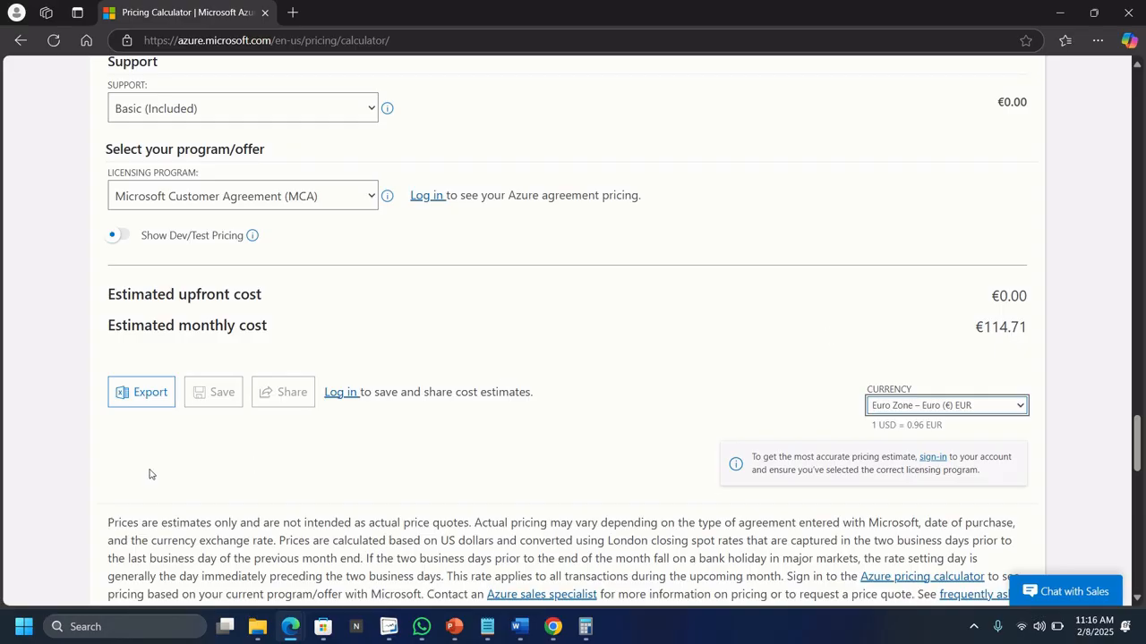
Export the estimate and review the downloaded ExportedEstimate.xlsx in a maximized Excel window, with the Document Recovery list closed.
left_click(128, 397)
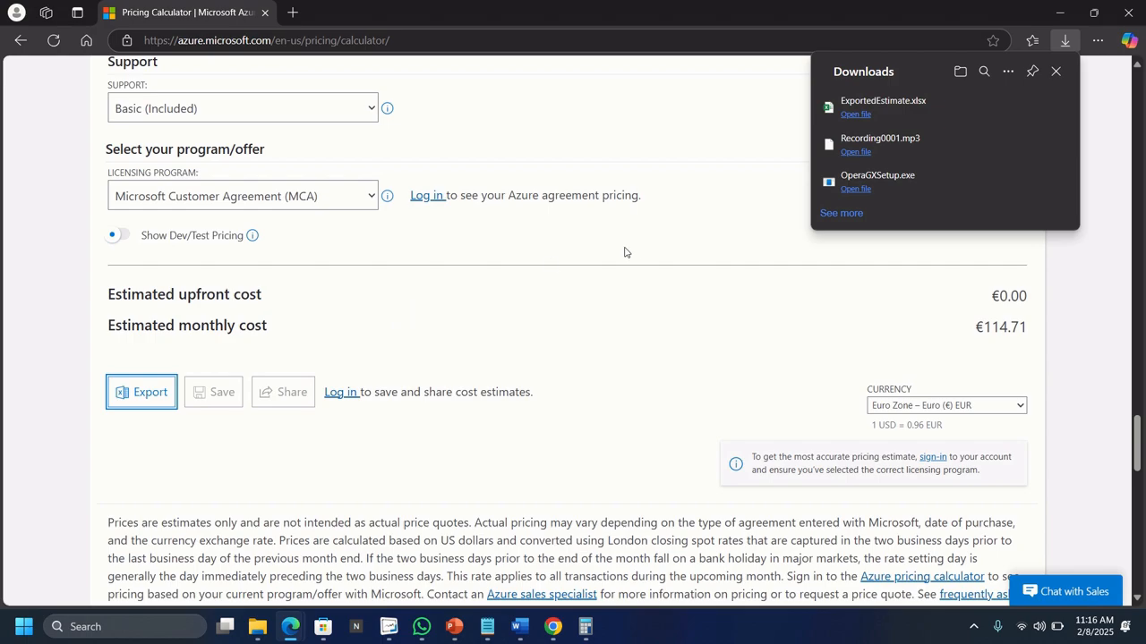
left_click(862, 109)
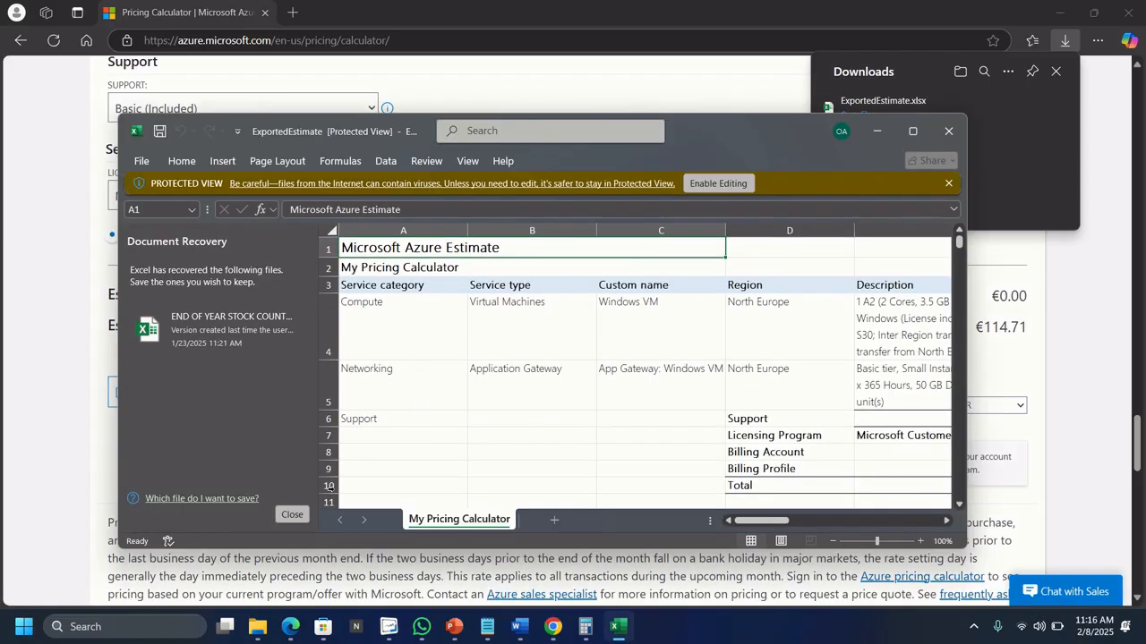
left_click(292, 515)
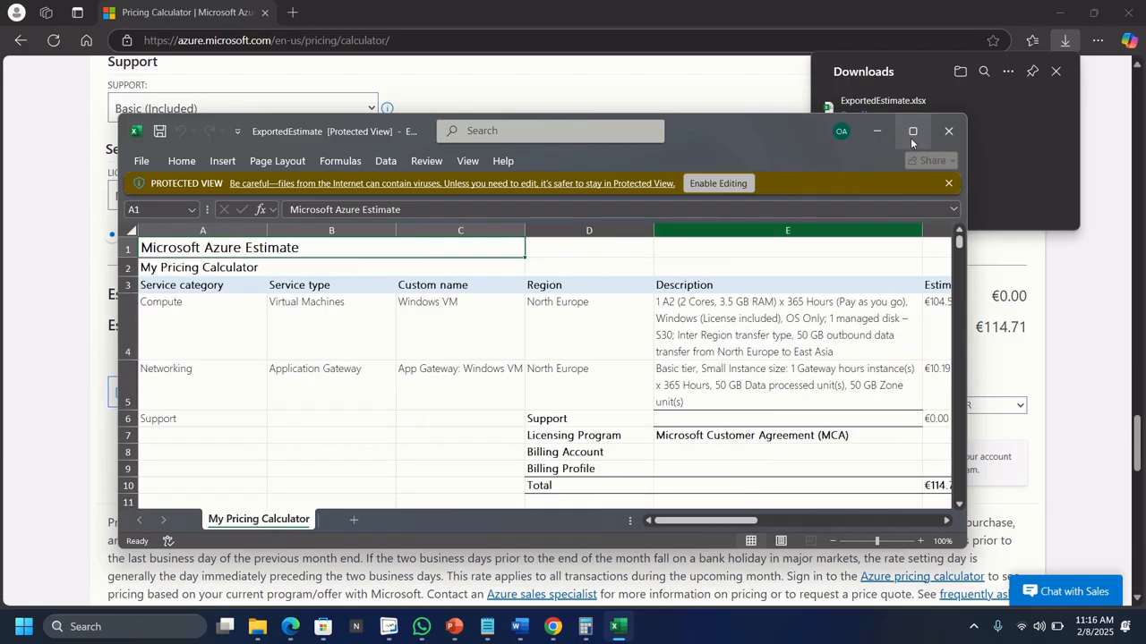
left_click(912, 132)
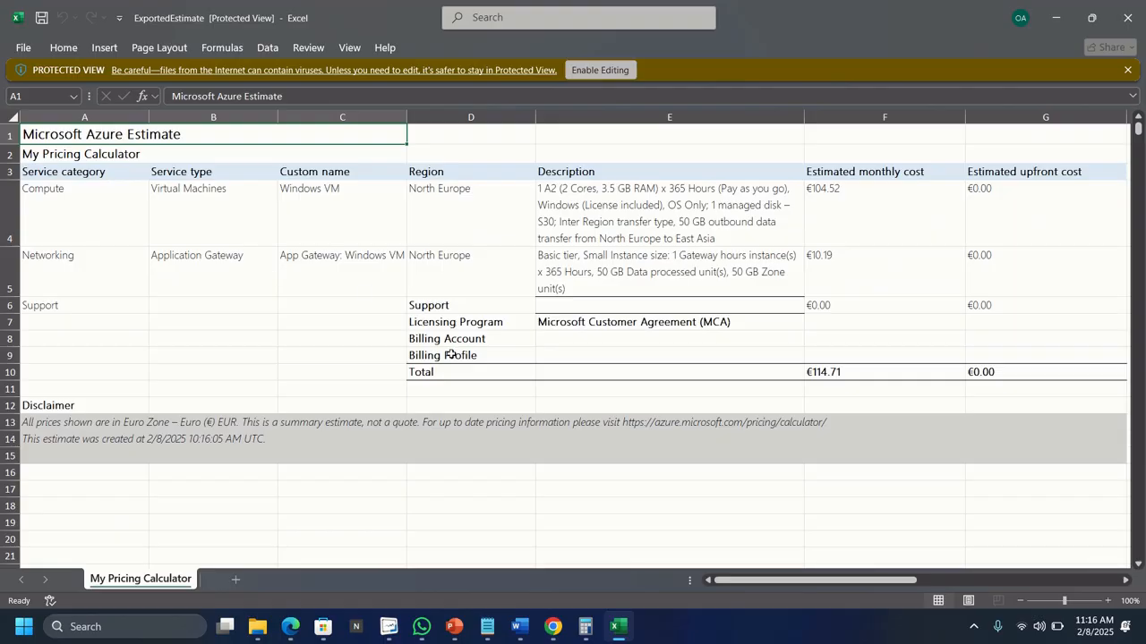
scroll(446, 421, "down", 4)
scroll(446, 421, "up", 4)
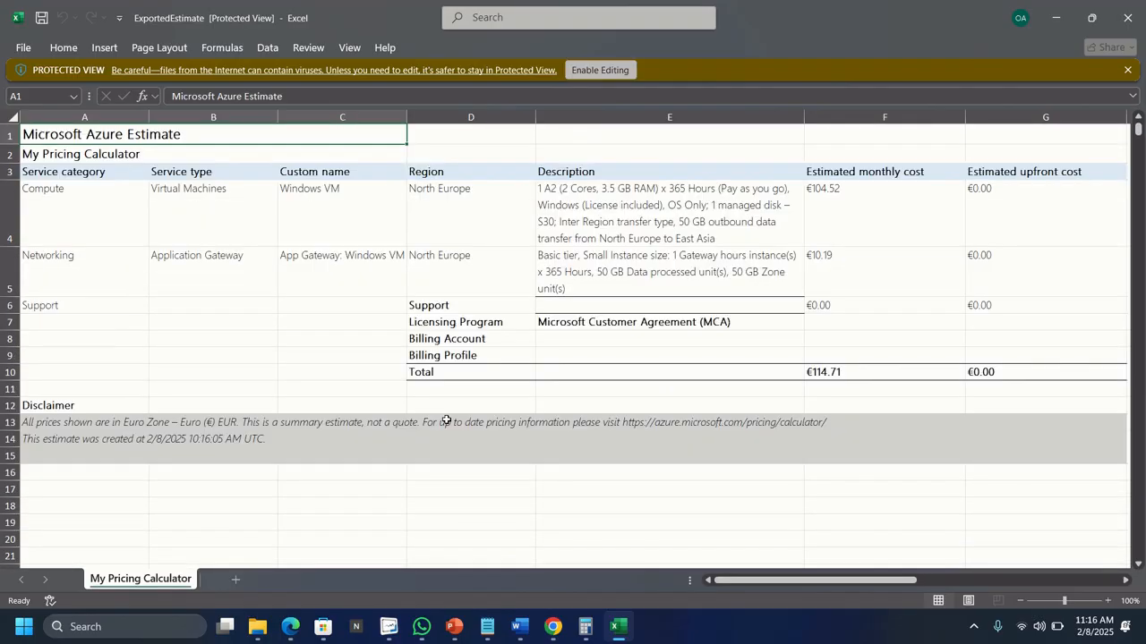